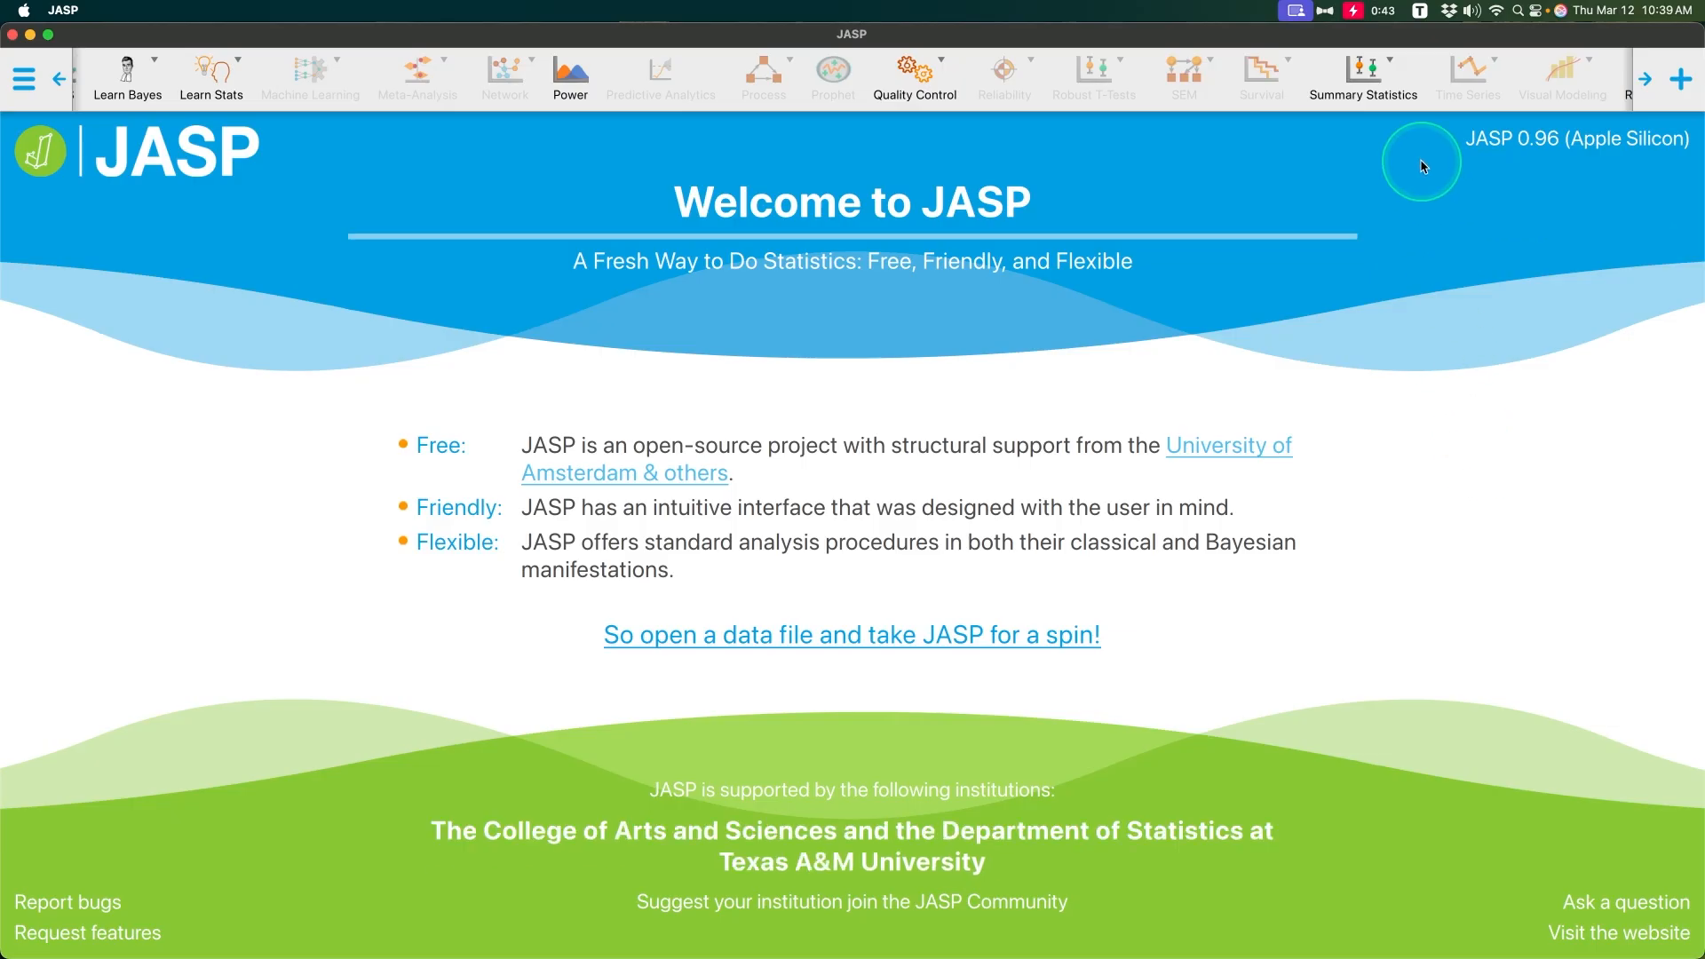
Step: Examine the analyses offered by Summary Statistics and the list of enabled modules in the module manager
{"action": "left_click", "coordinate": [1365, 78]}
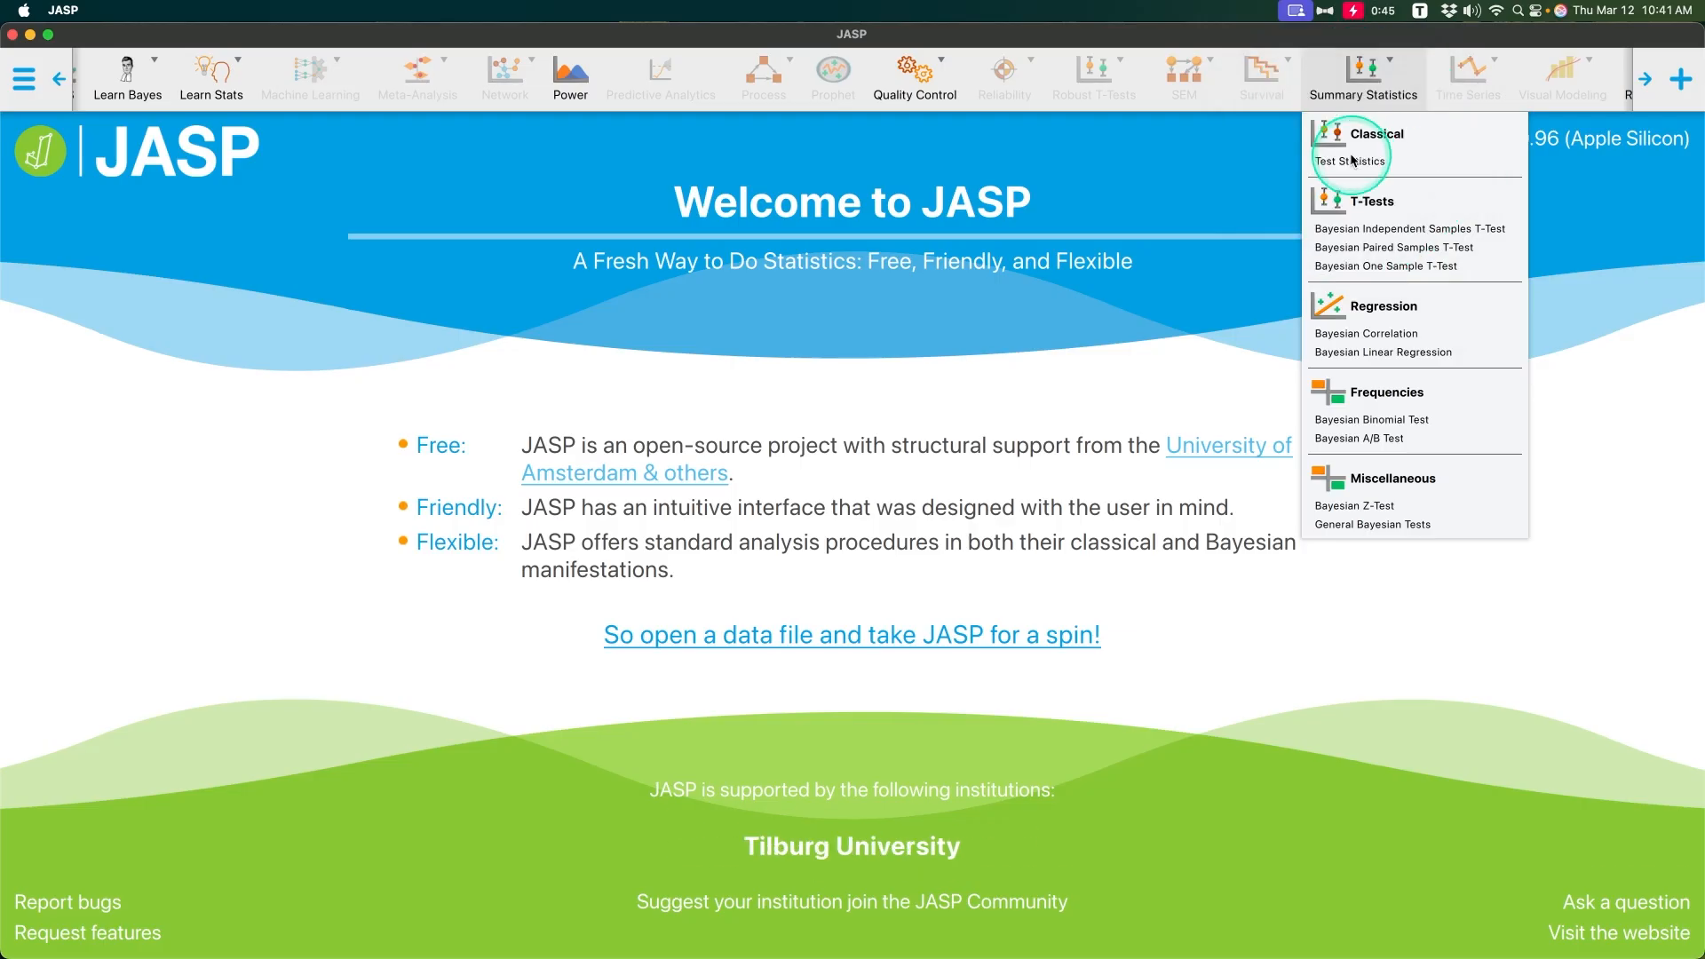
{"action": "left_click", "coordinate": [1293, 621]}
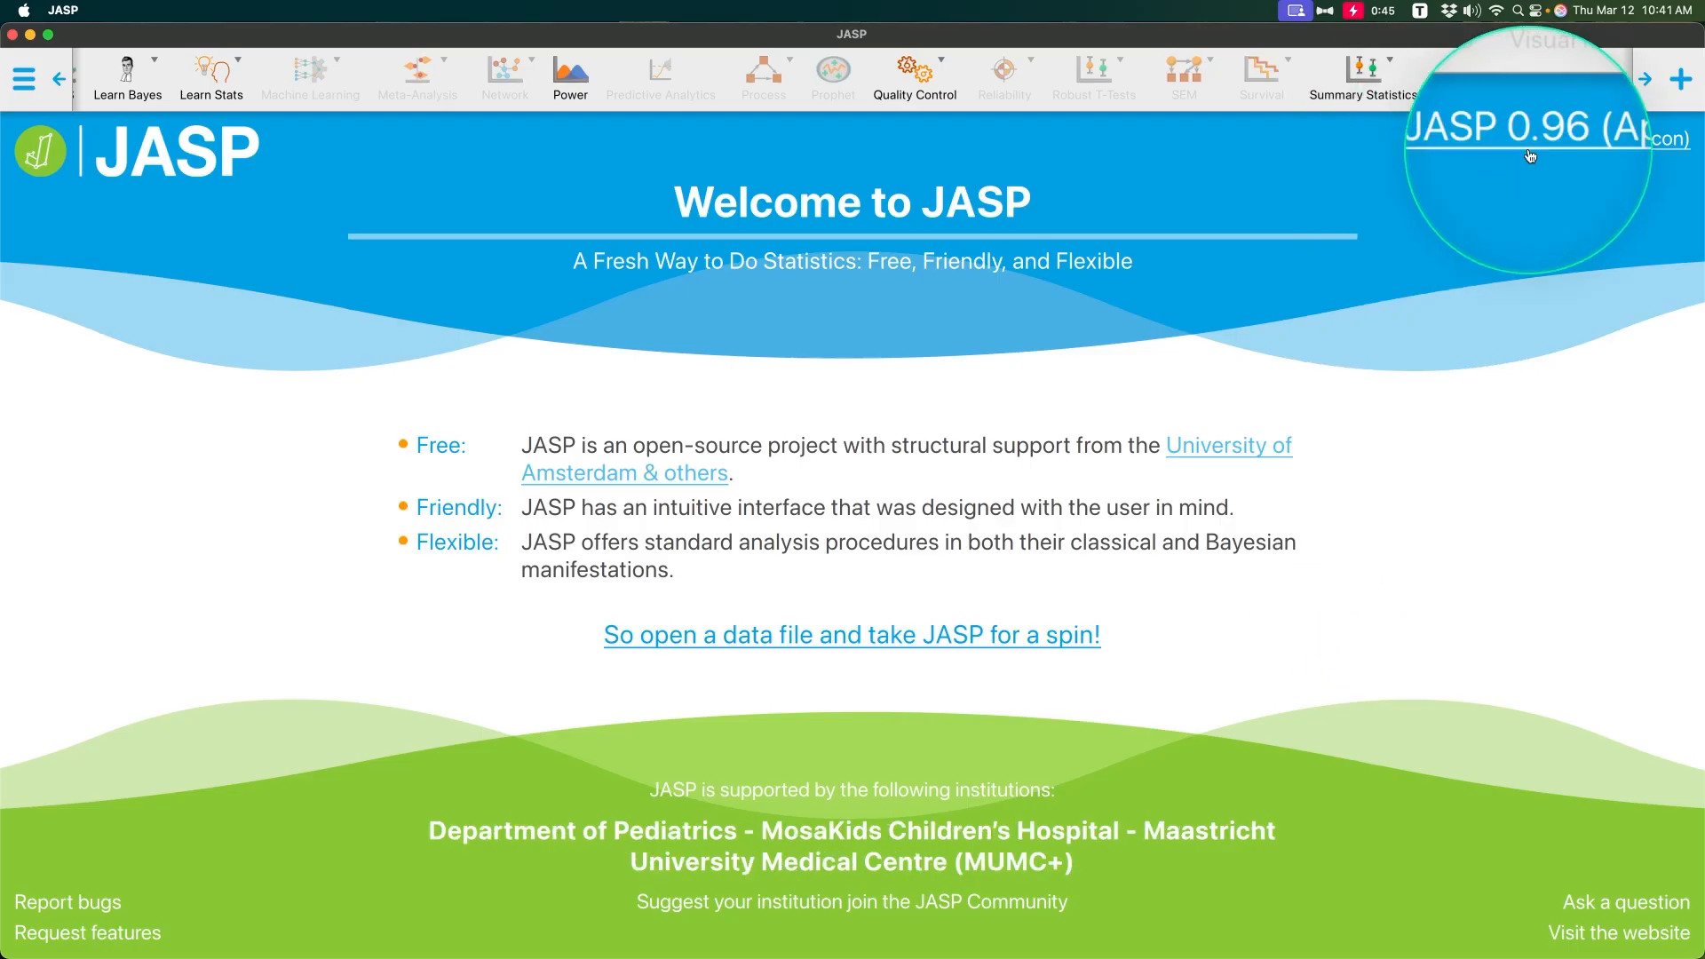
{"action": "left_click", "coordinate": [1677, 87]}
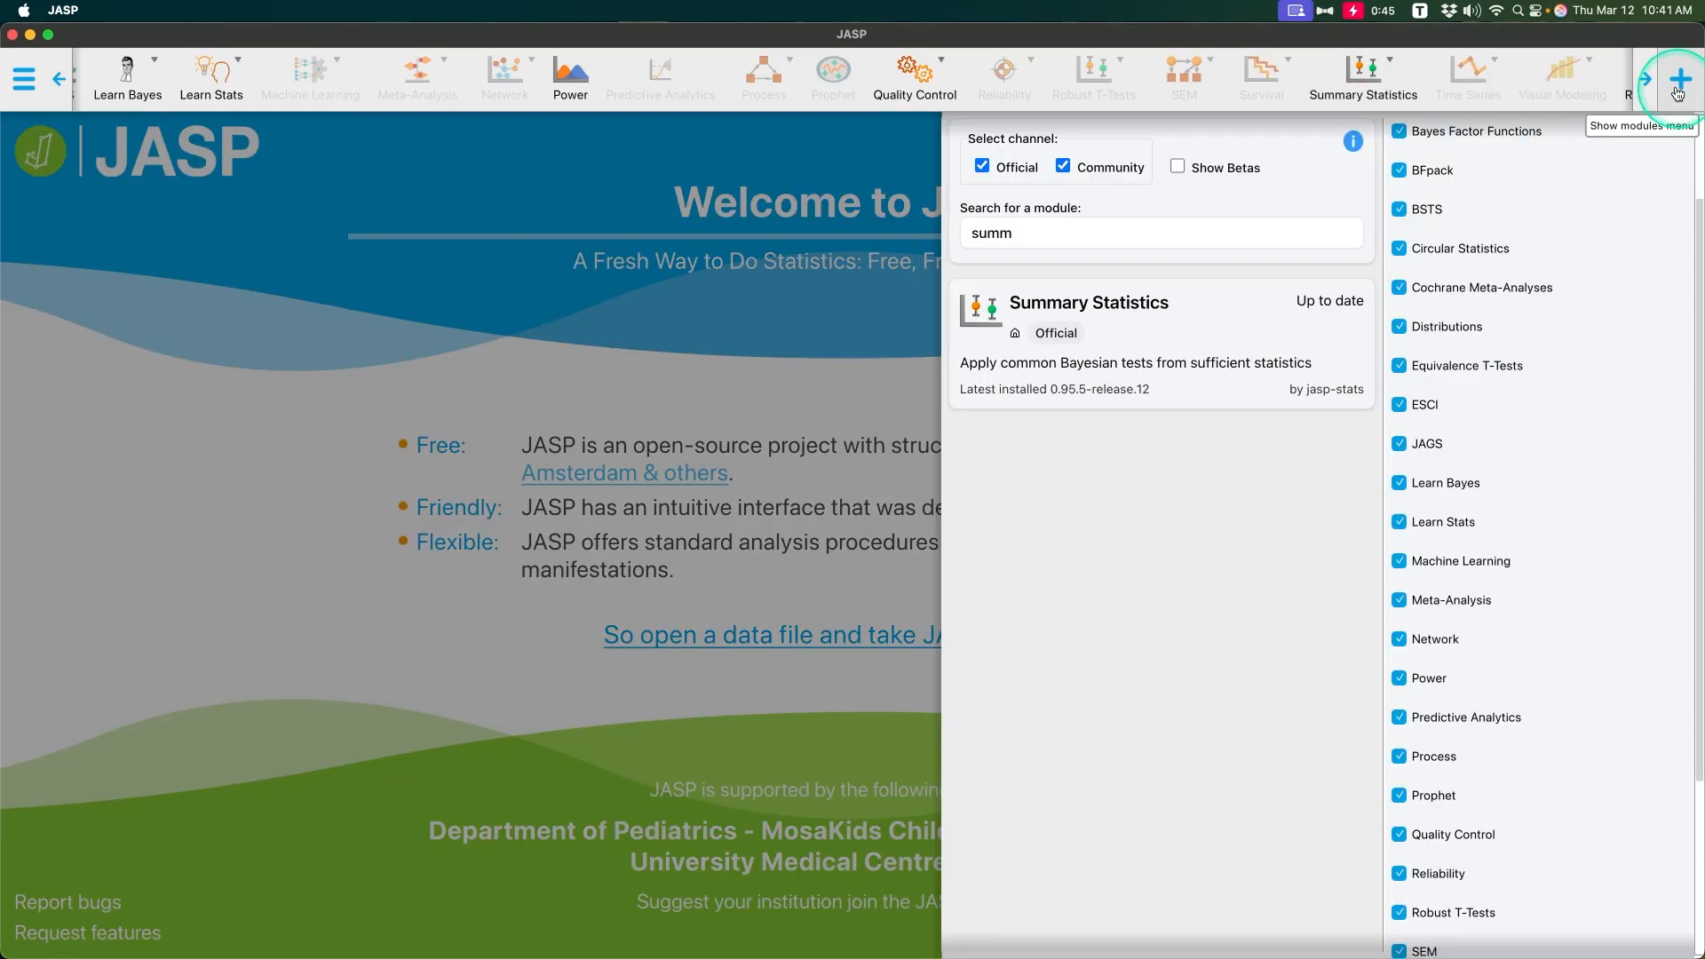
{"action": "scroll", "coordinate": [1554, 705], "scroll_direction": "down", "scroll_amount": 5}
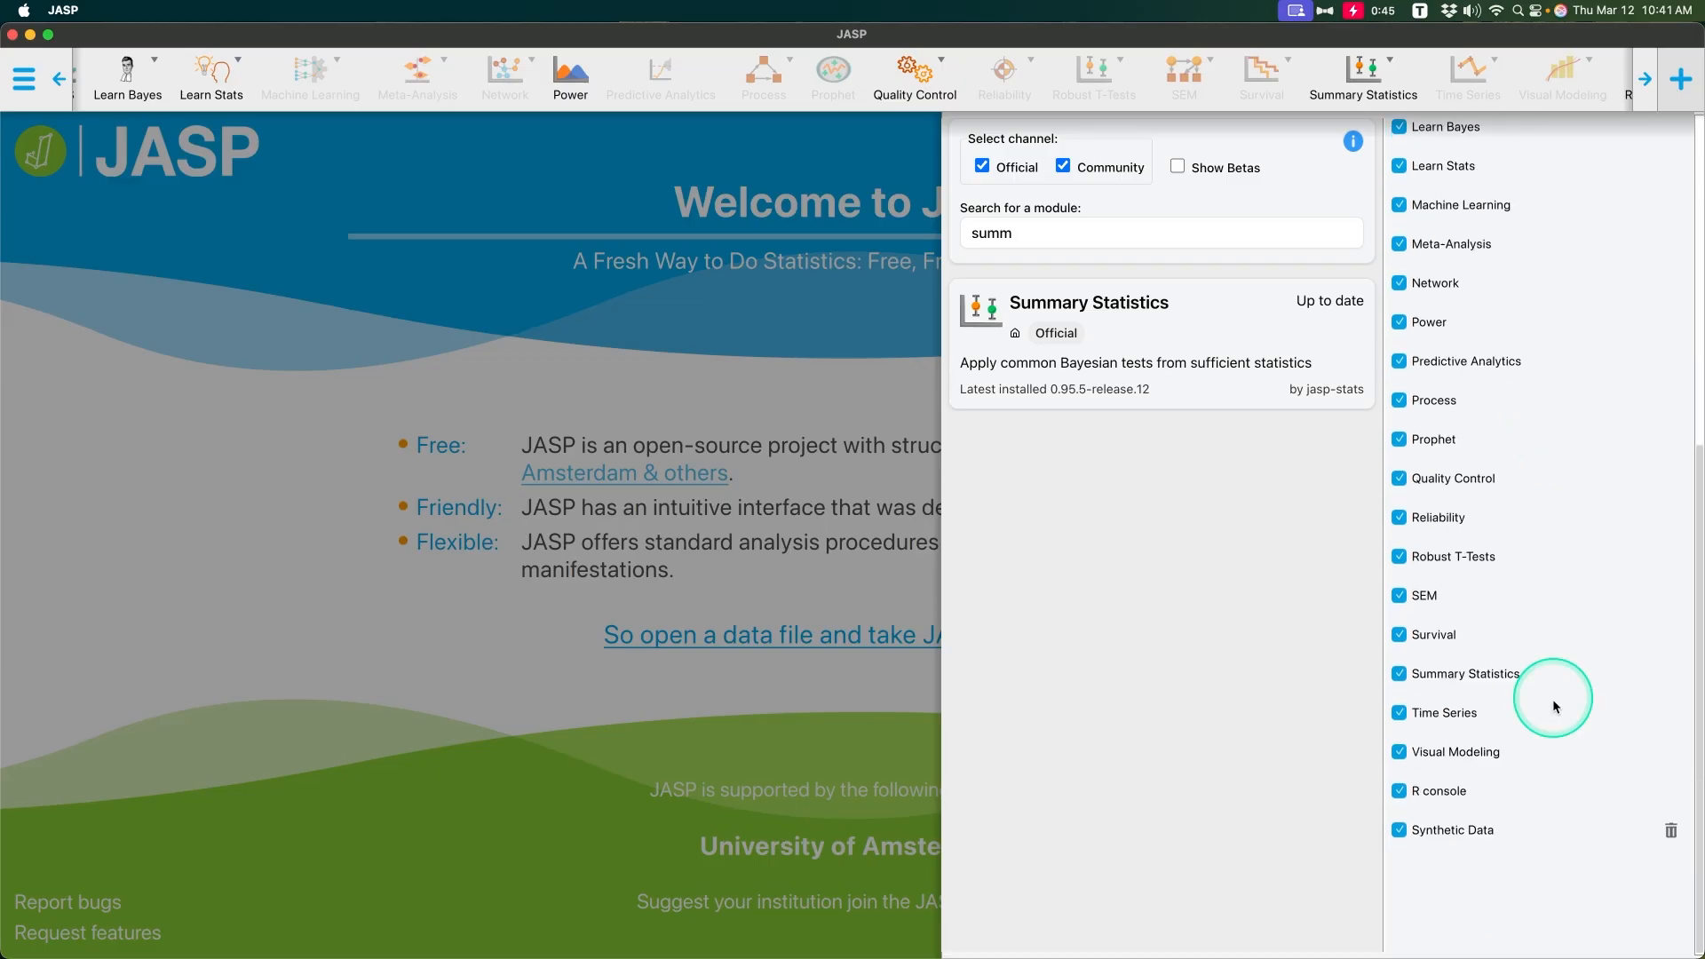
{"action": "scroll", "coordinate": [1552, 706], "scroll_direction": "up", "scroll_amount": 5}
{"action": "scroll", "coordinate": [1537, 579], "scroll_direction": "down", "scroll_amount": 5}
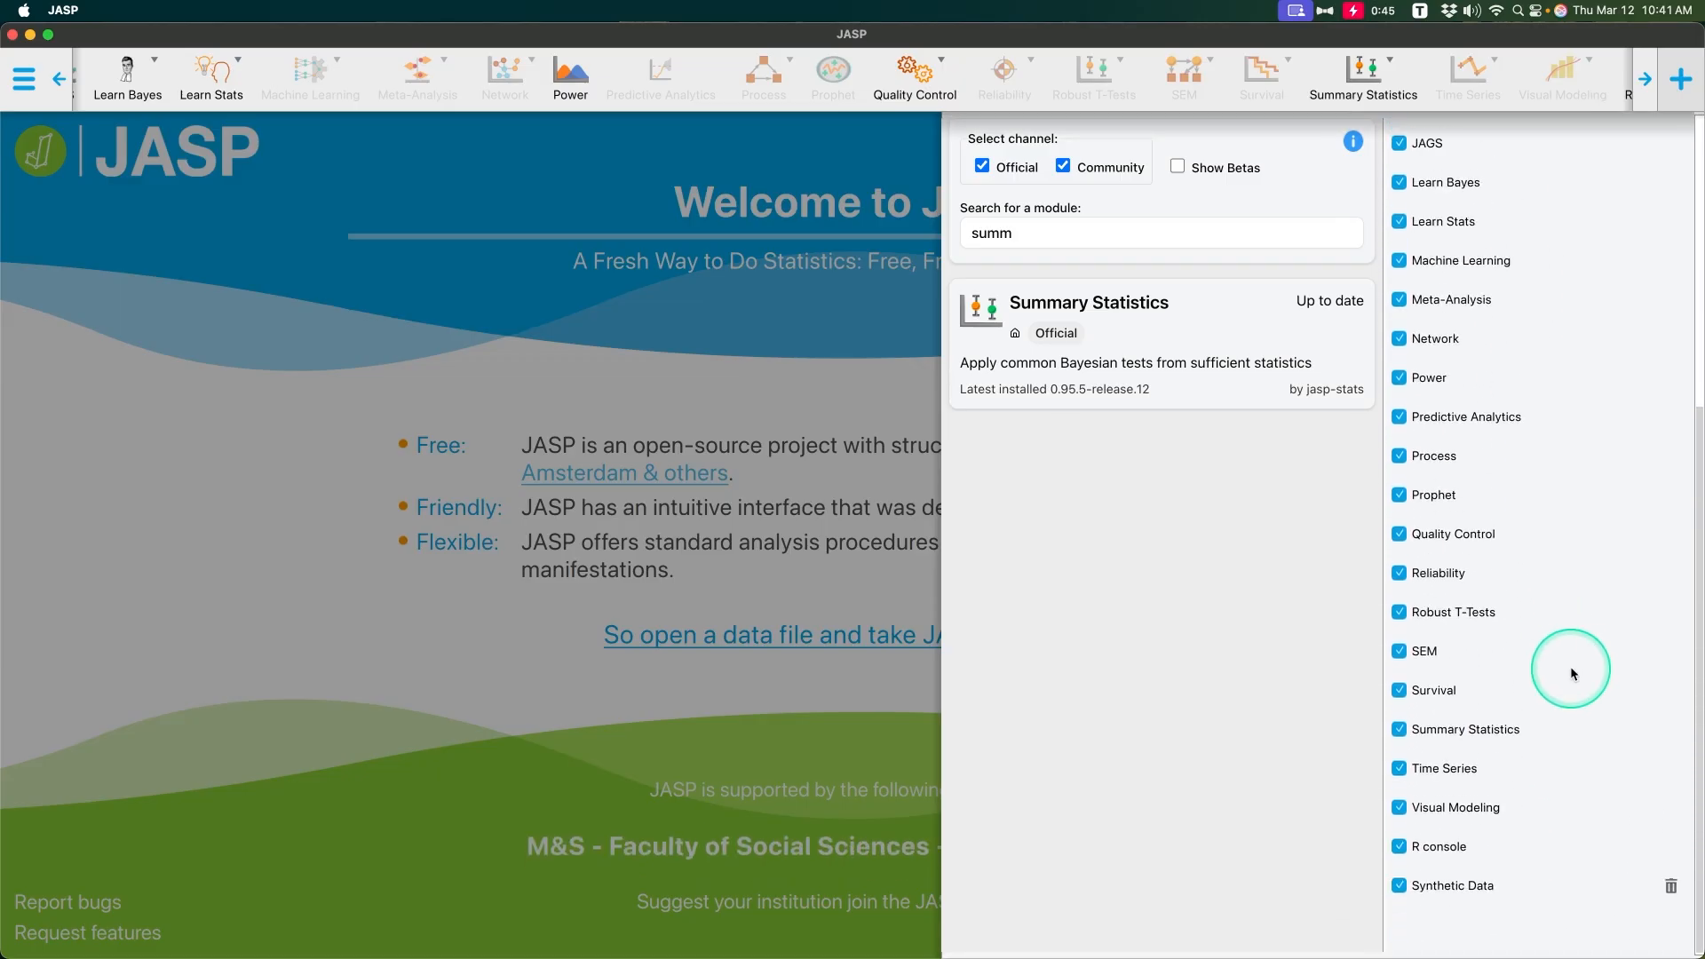
{"action": "scroll", "coordinate": [1570, 670], "scroll_direction": "up", "scroll_amount": 5}
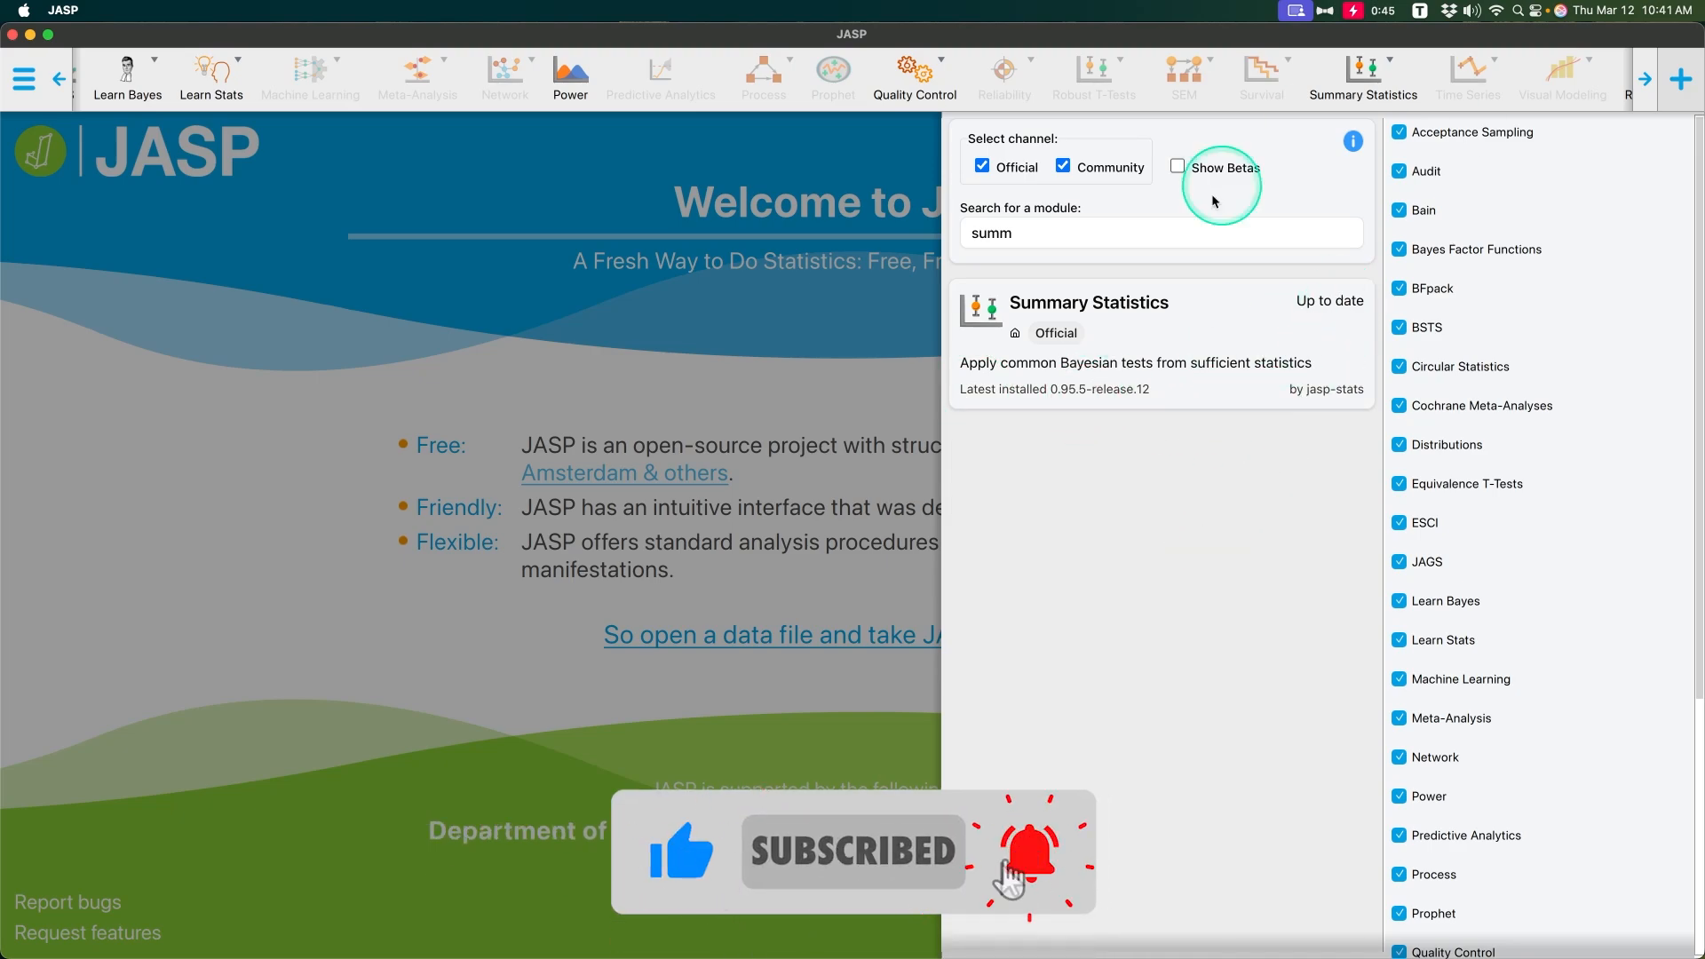
Step: Clear the module search text and look through the full library of available modules and the enabled modules
{"action": "left_click", "coordinate": [1344, 233]}
{"action": "scroll", "coordinate": [1203, 480], "scroll_direction": "down", "scroll_amount": 15}
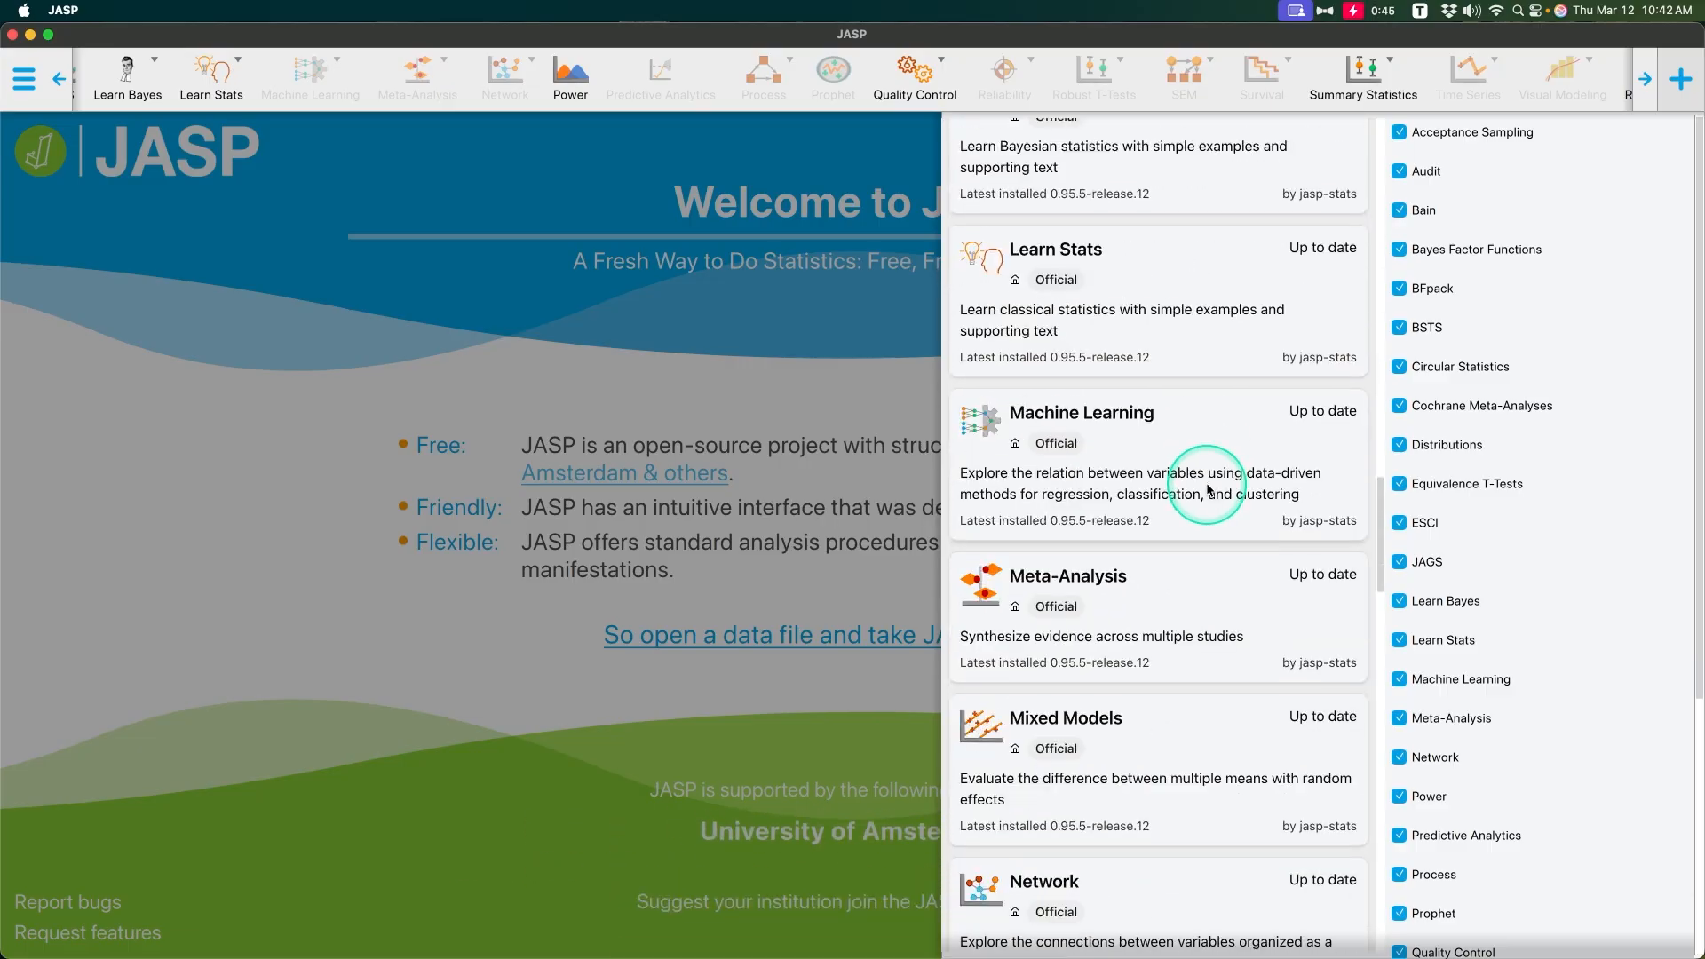
{"action": "scroll", "coordinate": [1206, 488], "scroll_direction": "up", "scroll_amount": 15}
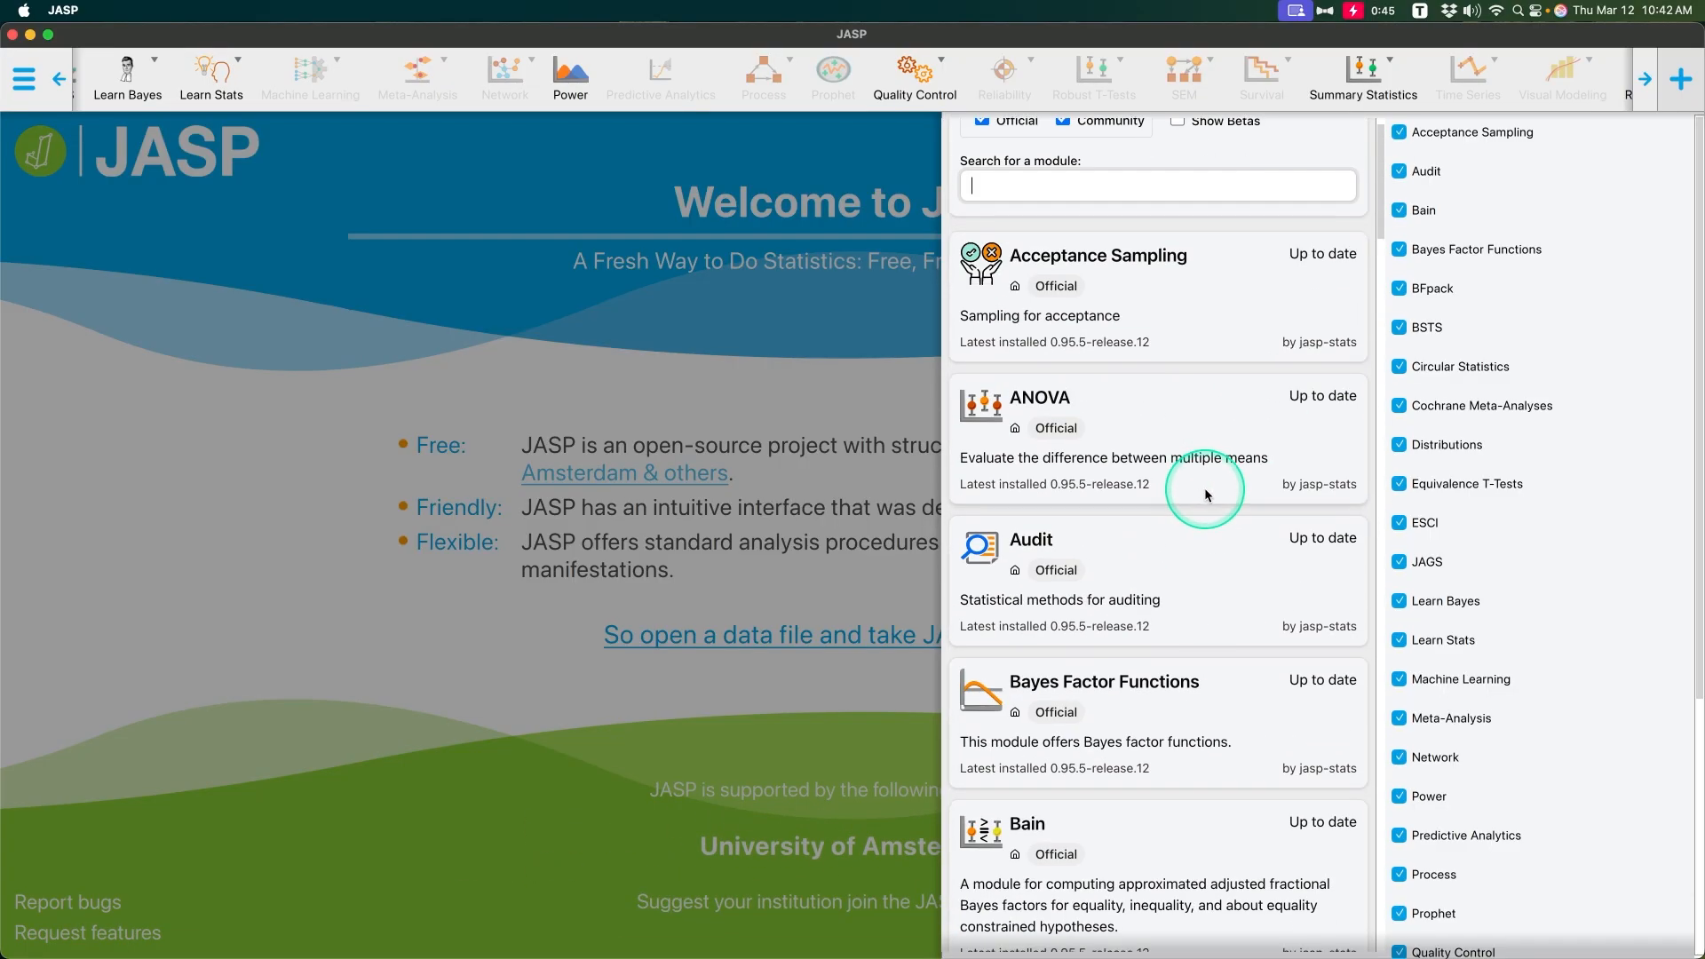
{"action": "scroll", "coordinate": [1201, 483], "scroll_direction": "down", "scroll_amount": 7}
{"action": "scroll", "coordinate": [1201, 483], "scroll_direction": "down", "scroll_amount": 15}
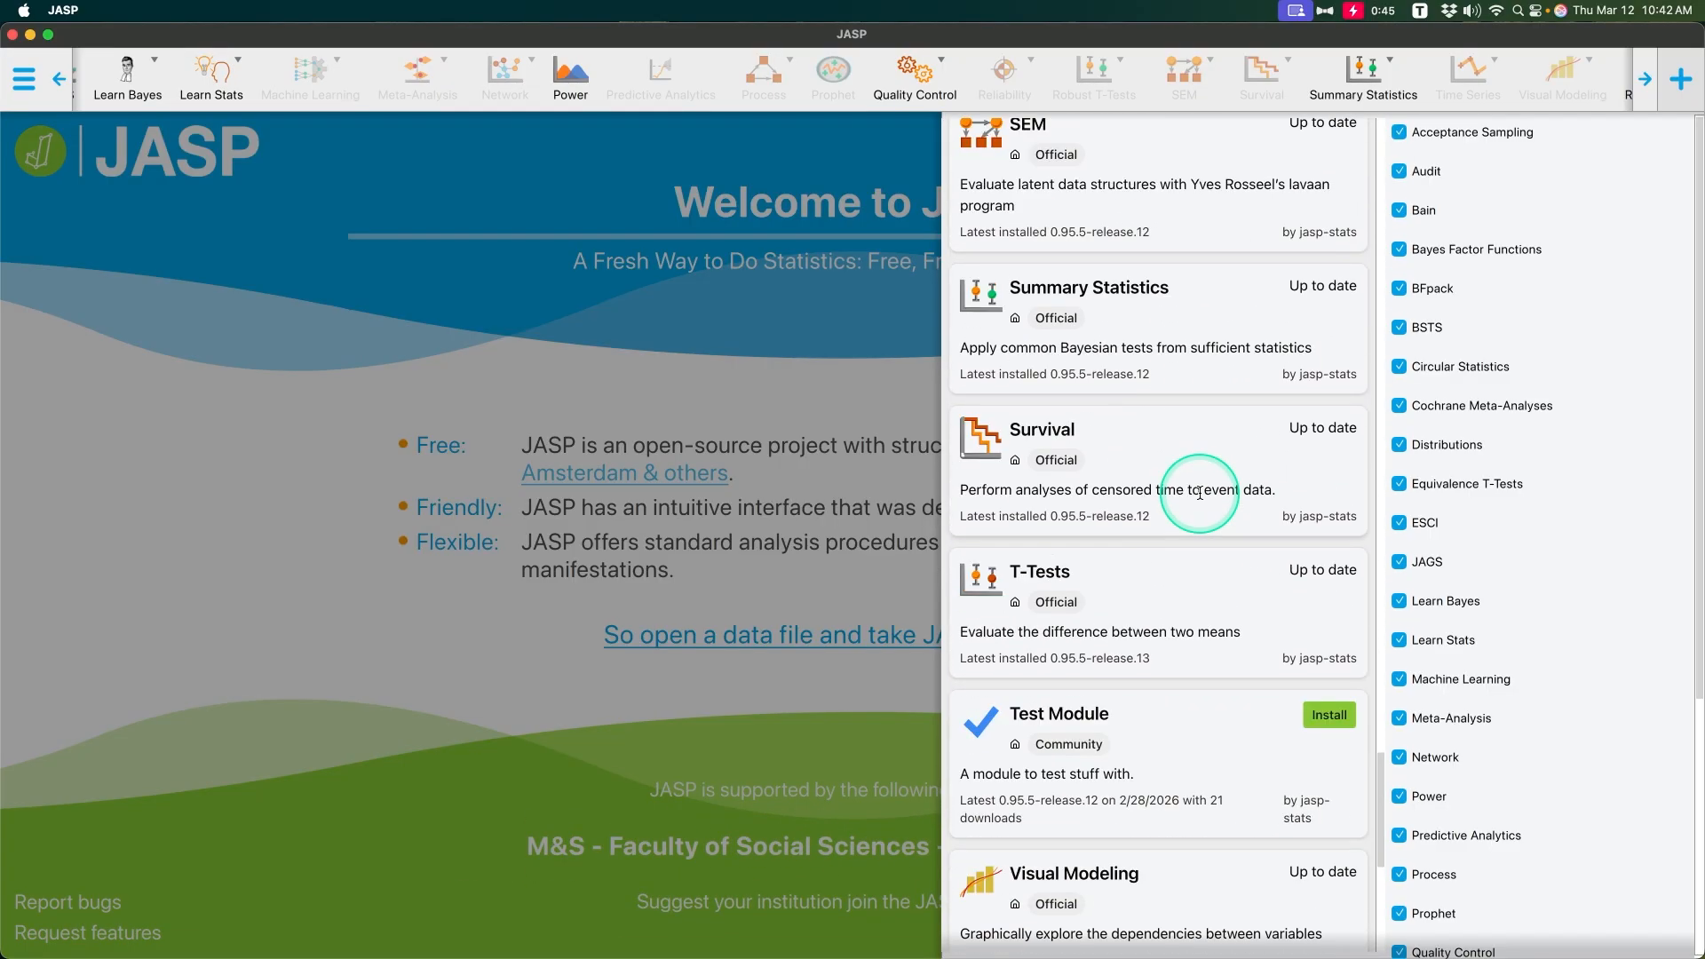
{"action": "scroll", "coordinate": [1200, 479], "scroll_direction": "up", "scroll_amount": 5}
{"action": "scroll", "coordinate": [1206, 505], "scroll_direction": "down", "scroll_amount": 8}
{"action": "scroll", "coordinate": [1206, 506], "scroll_direction": "up", "scroll_amount": 20}
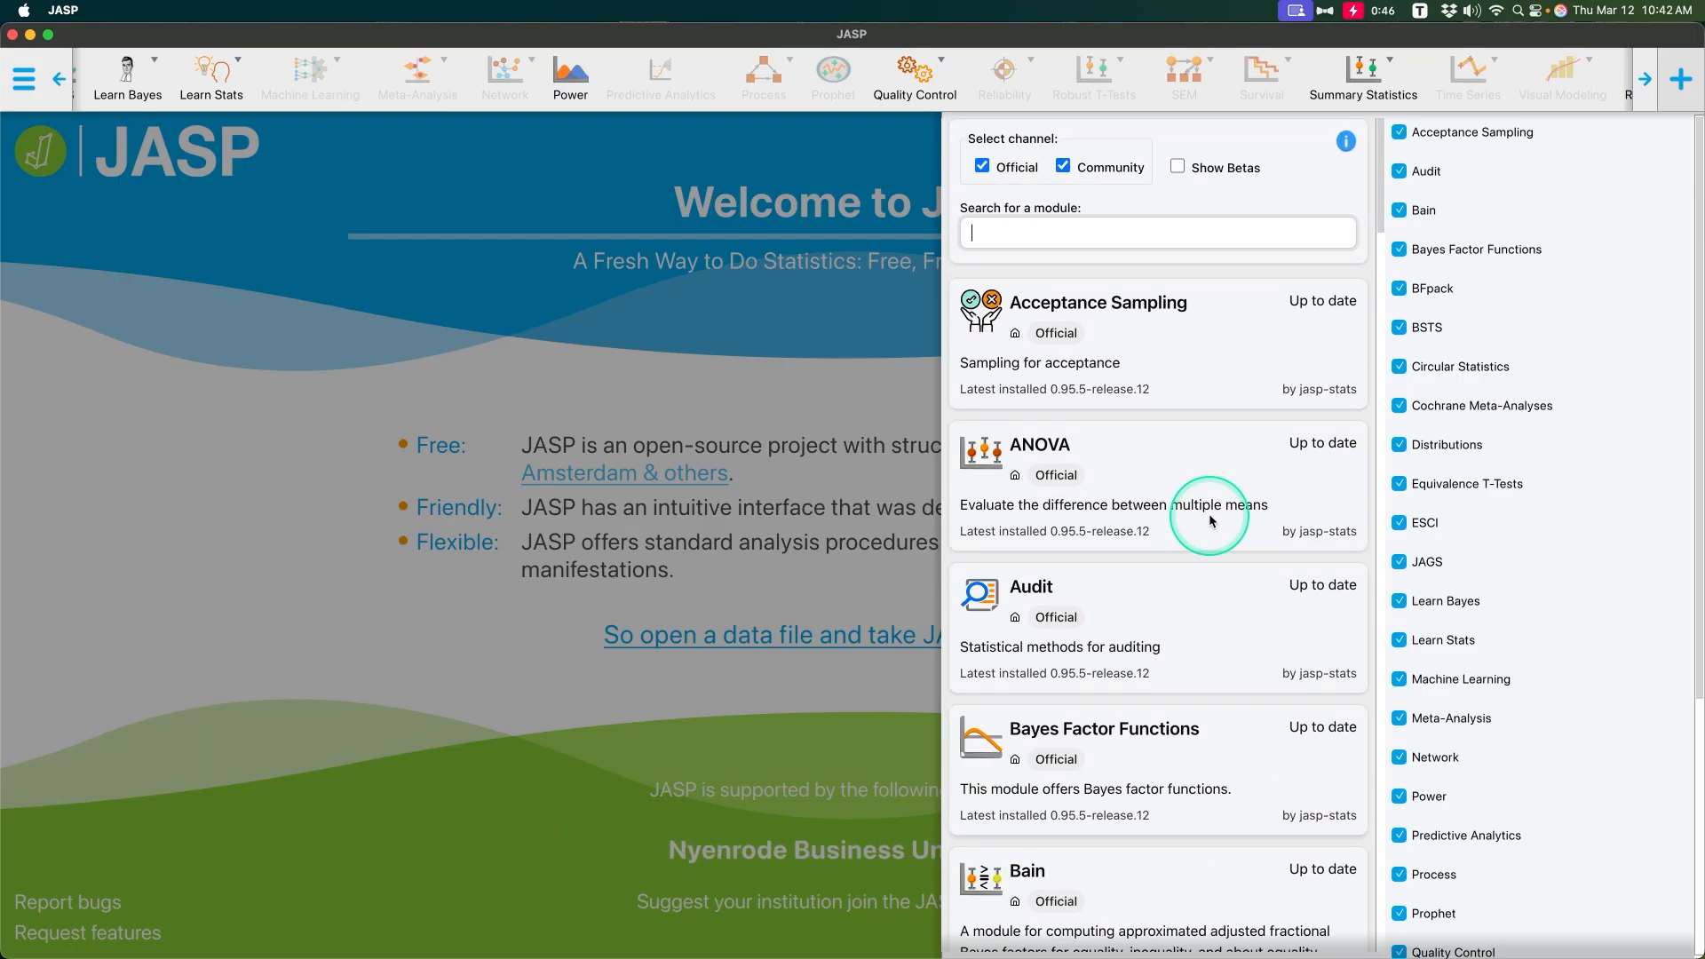
{"action": "scroll", "coordinate": [1222, 473], "scroll_direction": "down", "scroll_amount": 1}
{"action": "scroll", "coordinate": [1222, 473], "scroll_direction": "up", "scroll_amount": 1}
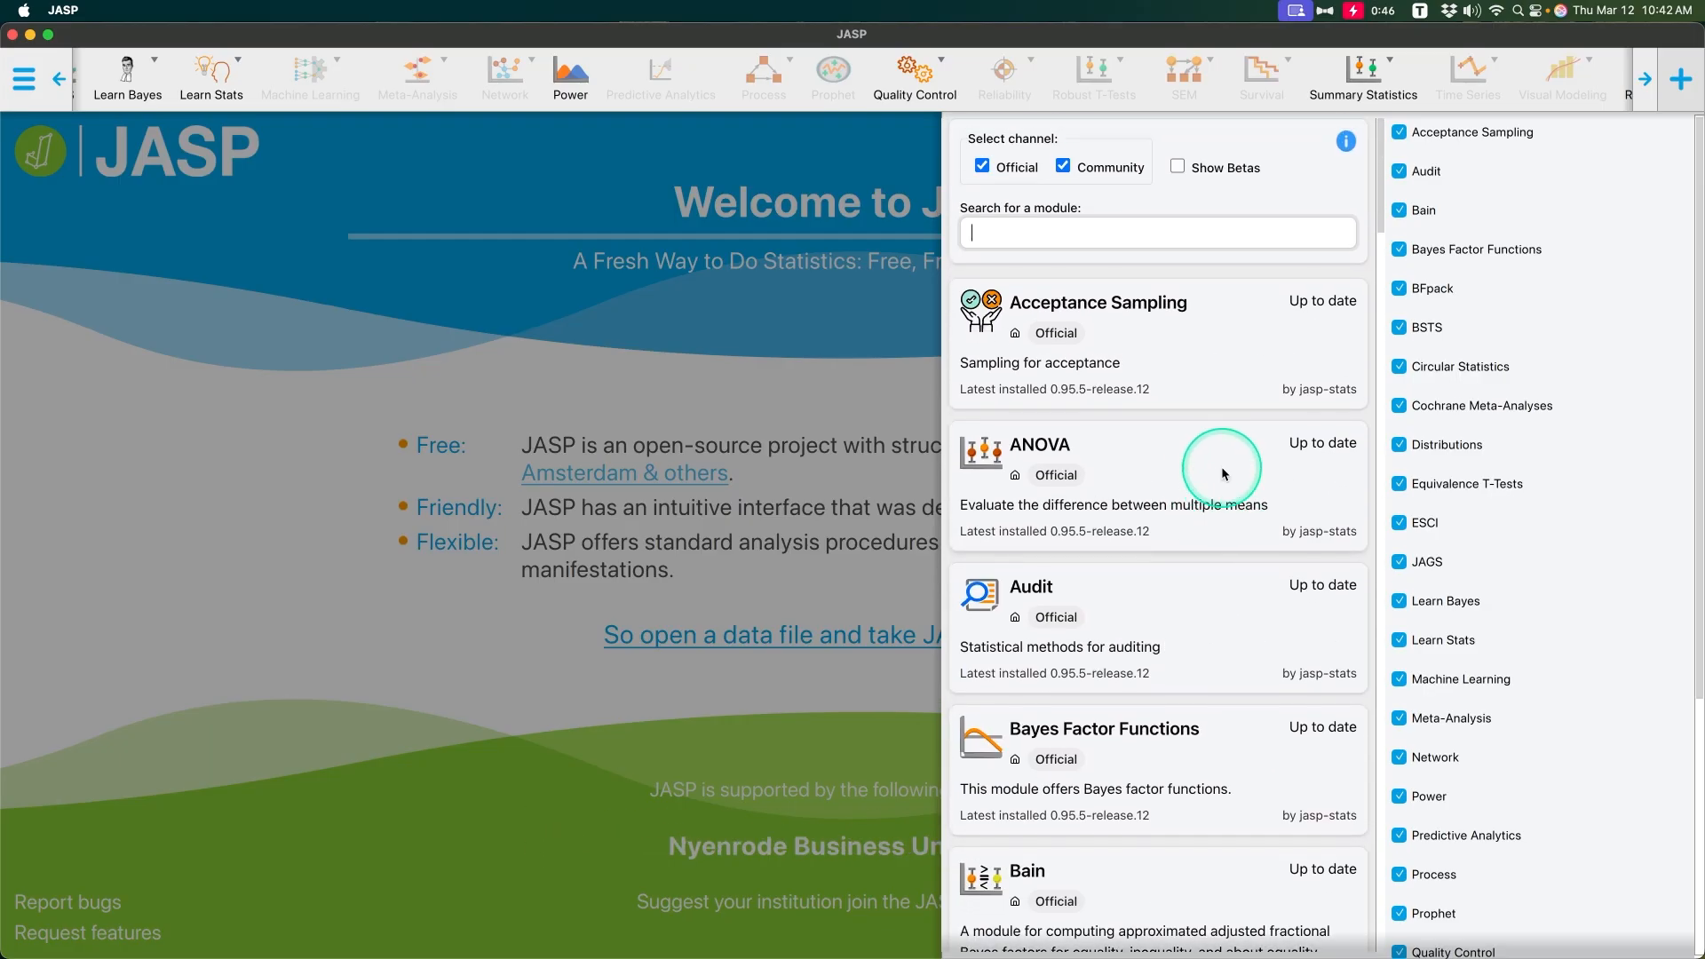
{"action": "scroll", "coordinate": [1260, 649], "scroll_direction": "down", "scroll_amount": 1}
{"action": "scroll", "coordinate": [1260, 649], "scroll_direction": "down", "scroll_amount": 3}
{"action": "scroll", "coordinate": [1521, 478], "scroll_direction": "down", "scroll_amount": 5}
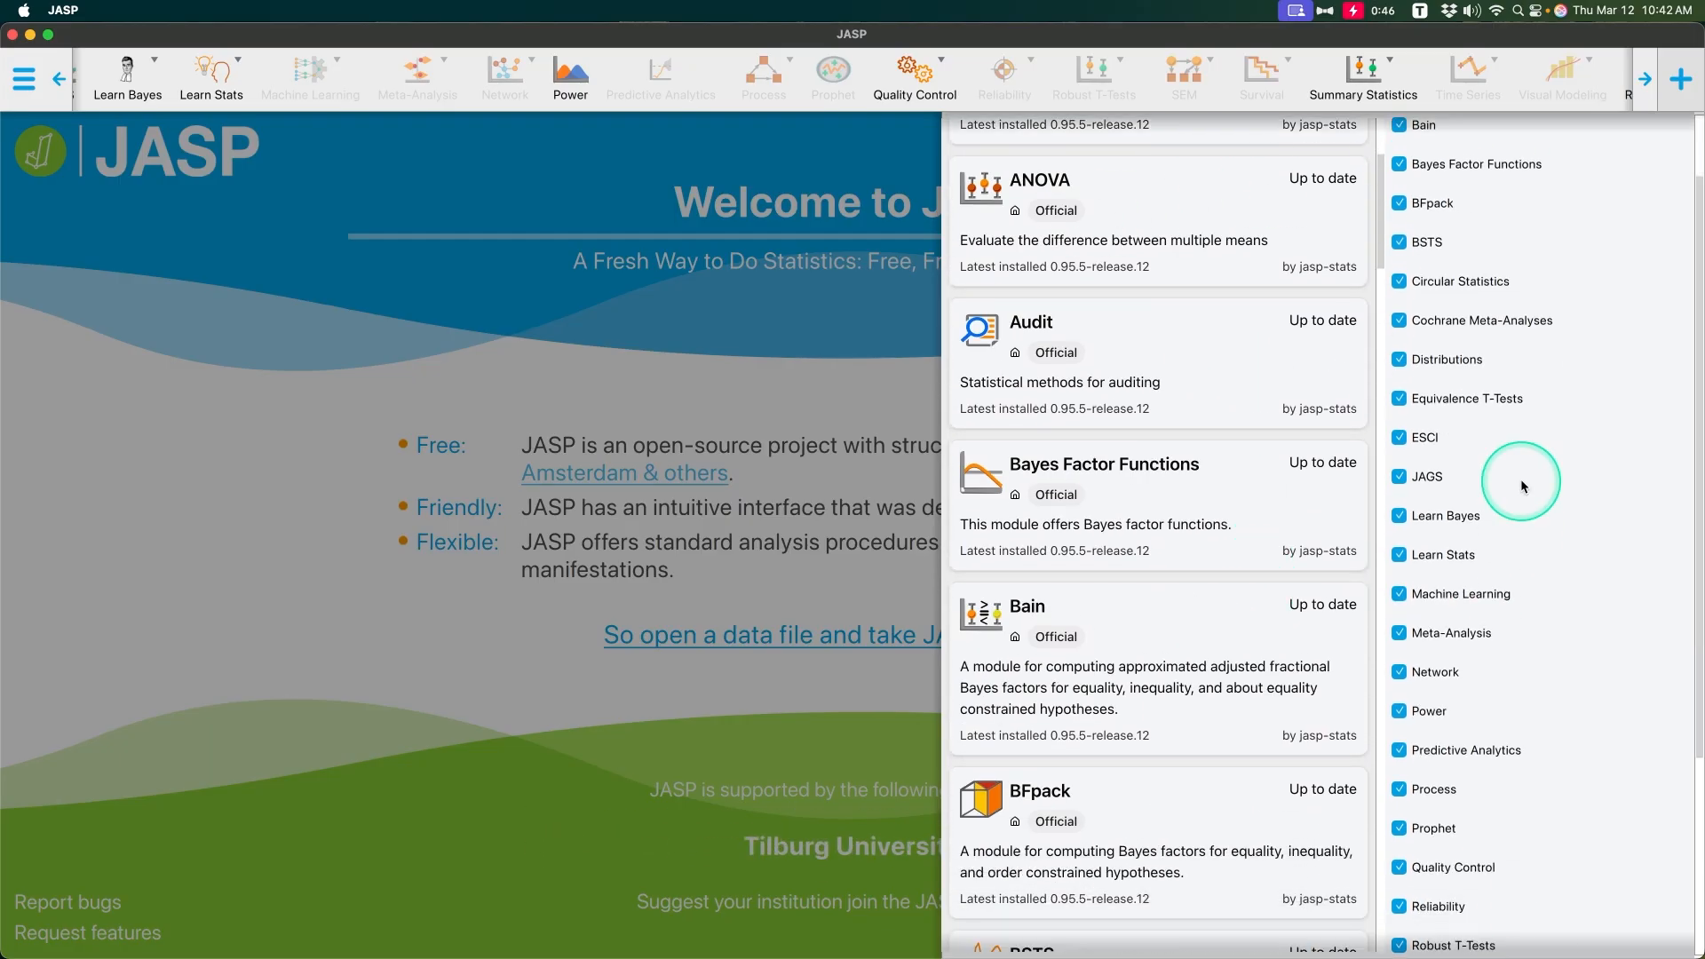
{"action": "scroll", "coordinate": [1504, 329], "scroll_direction": "up", "scroll_amount": 2}
{"action": "scroll", "coordinate": [1504, 329], "scroll_direction": "up", "scroll_amount": 3}
Step: Look through the analysis modules in the ribbon and close the module manager
{"action": "scroll", "coordinate": [800, 75], "scroll_direction": "left", "scroll_amount": 6}
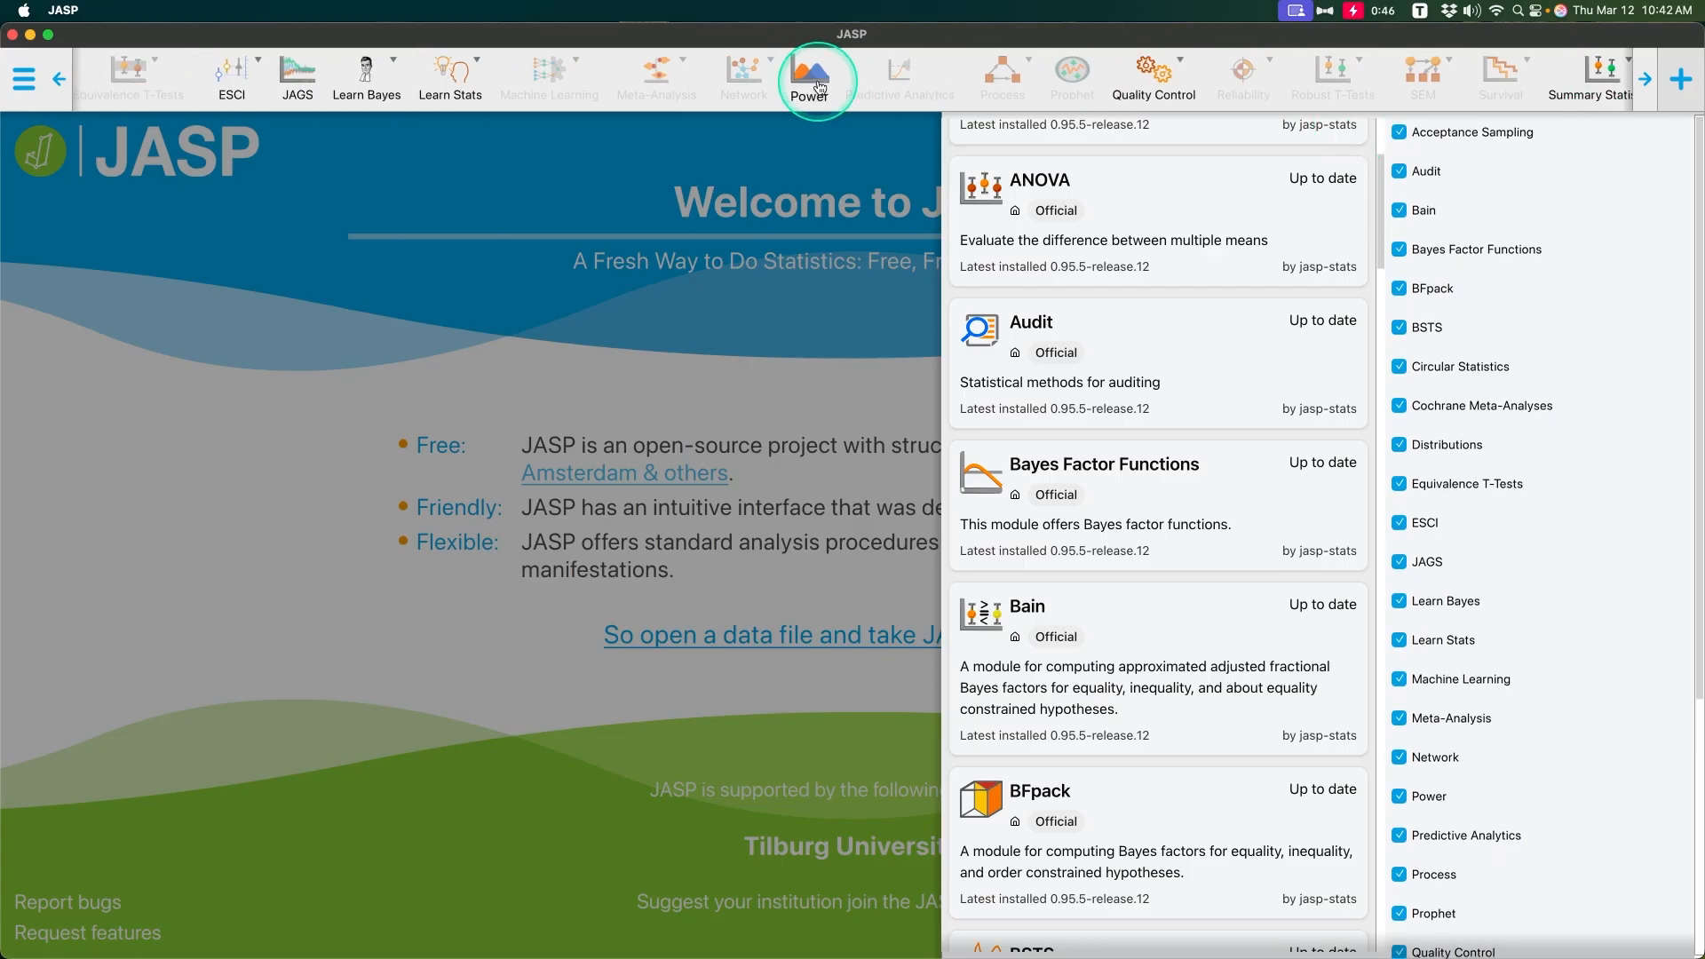
{"action": "scroll", "coordinate": [762, 89], "scroll_direction": "right", "scroll_amount": 5}
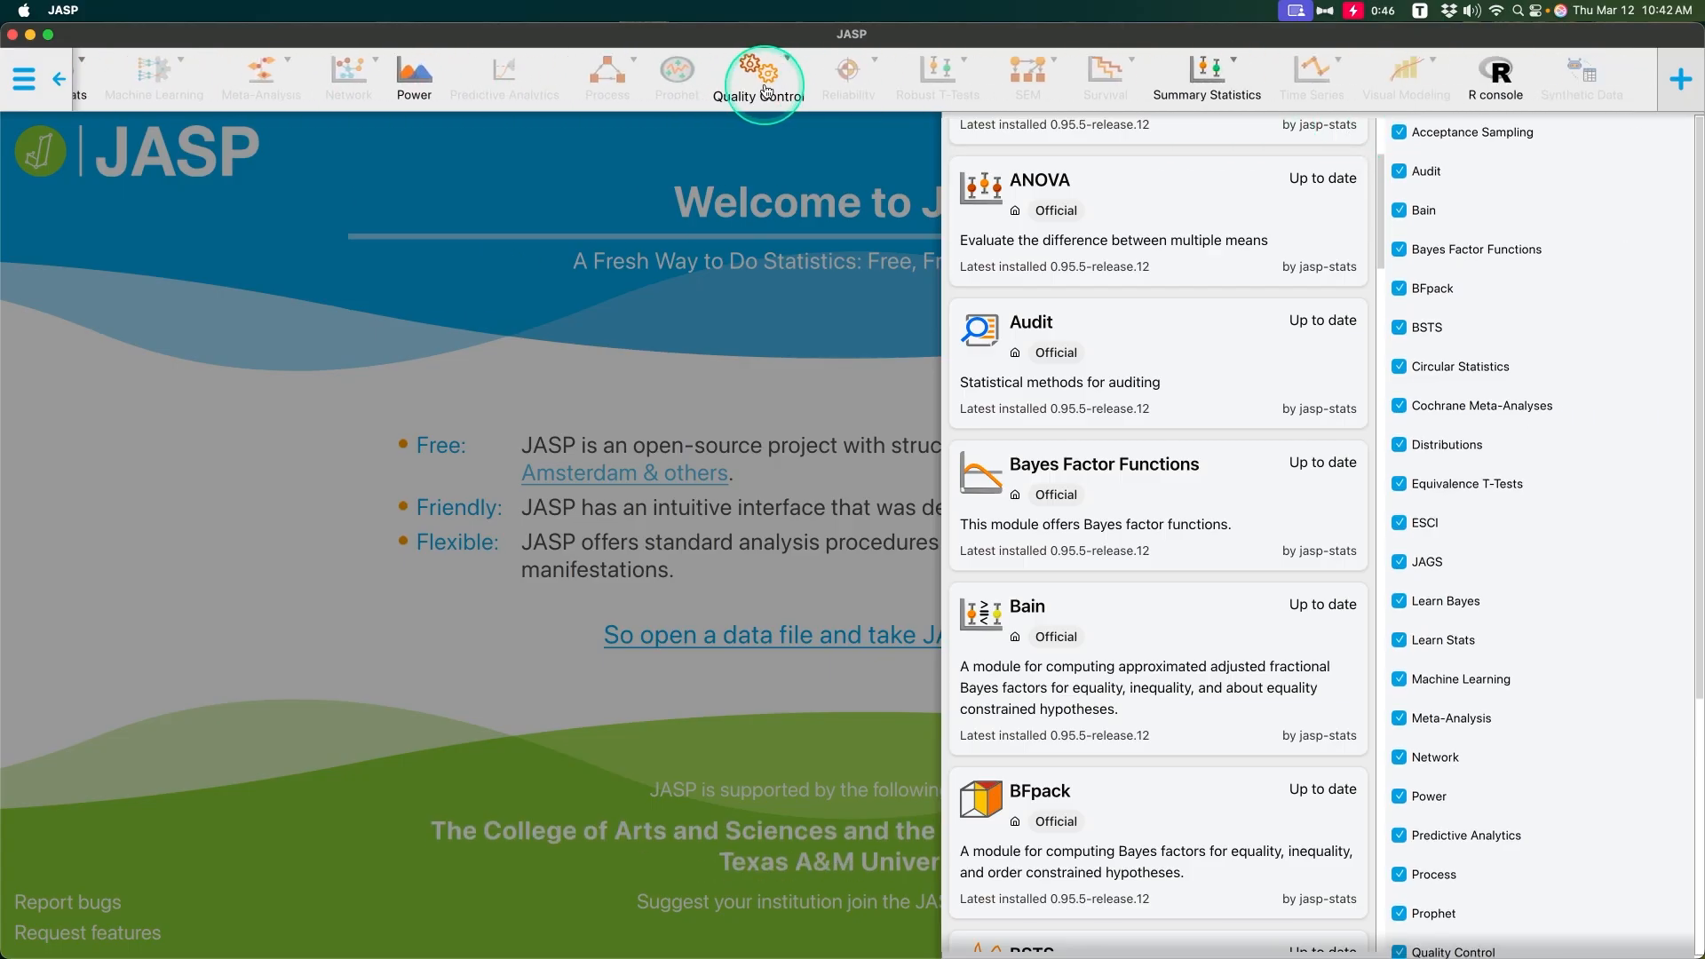
{"action": "scroll", "coordinate": [898, 82], "scroll_direction": "left", "scroll_amount": 1}
{"action": "scroll", "coordinate": [888, 82], "scroll_direction": "left", "scroll_amount": 5}
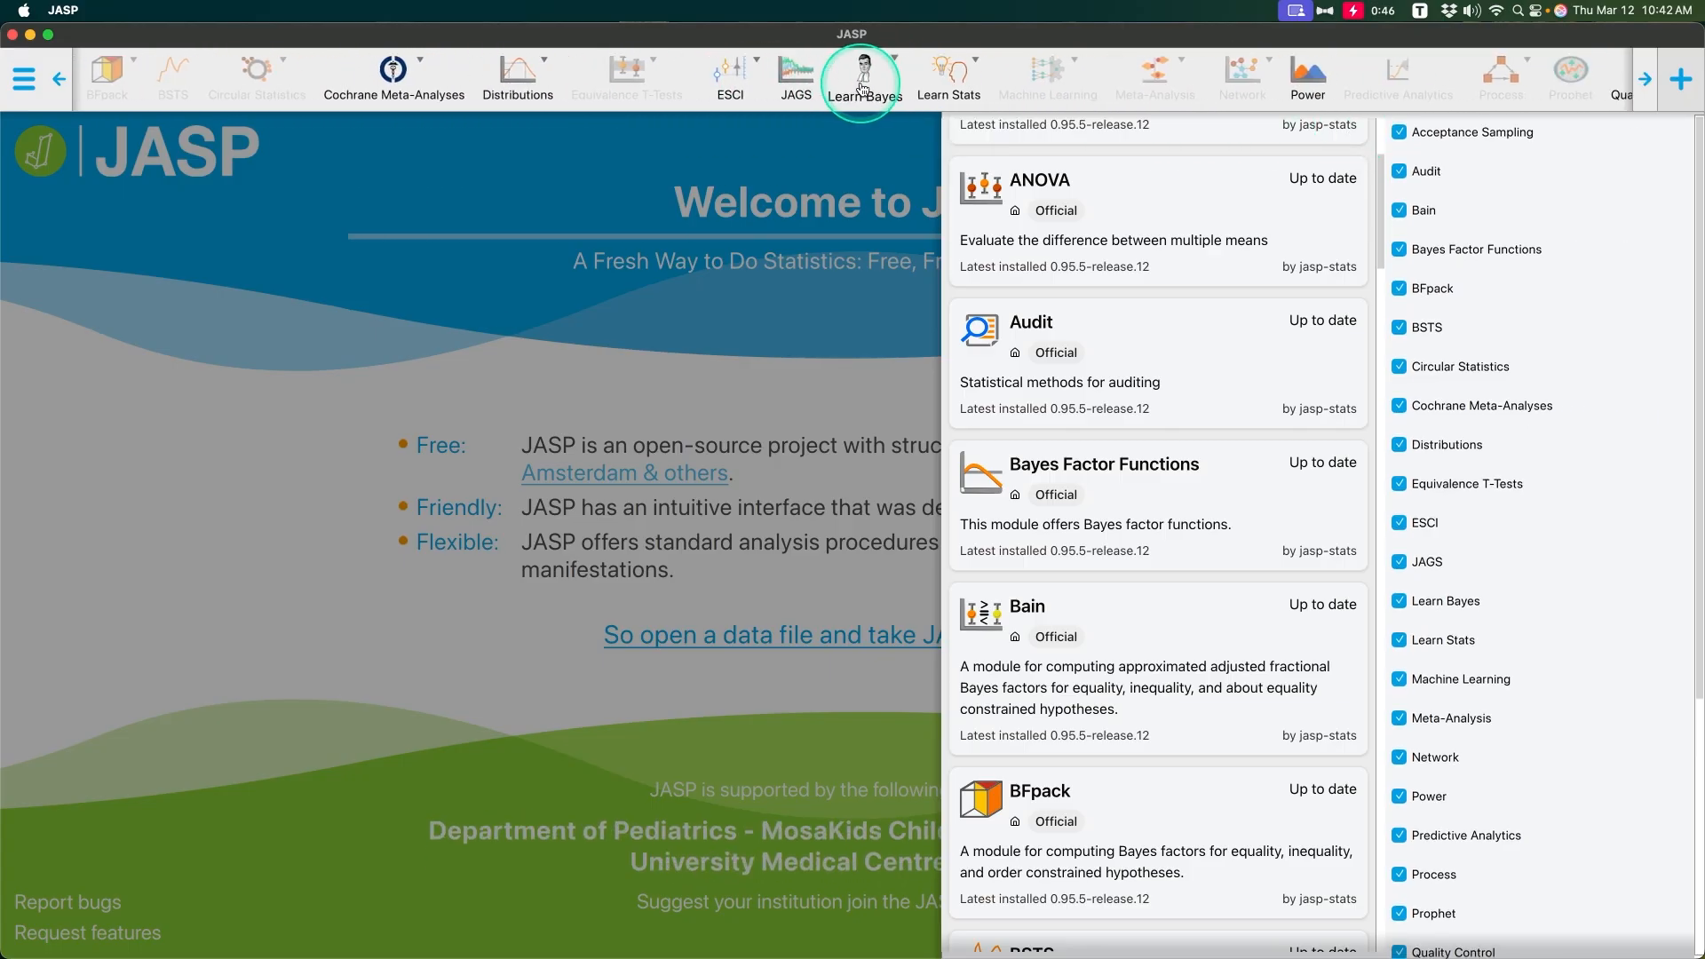
{"action": "scroll", "coordinate": [866, 84], "scroll_direction": "right", "scroll_amount": 6}
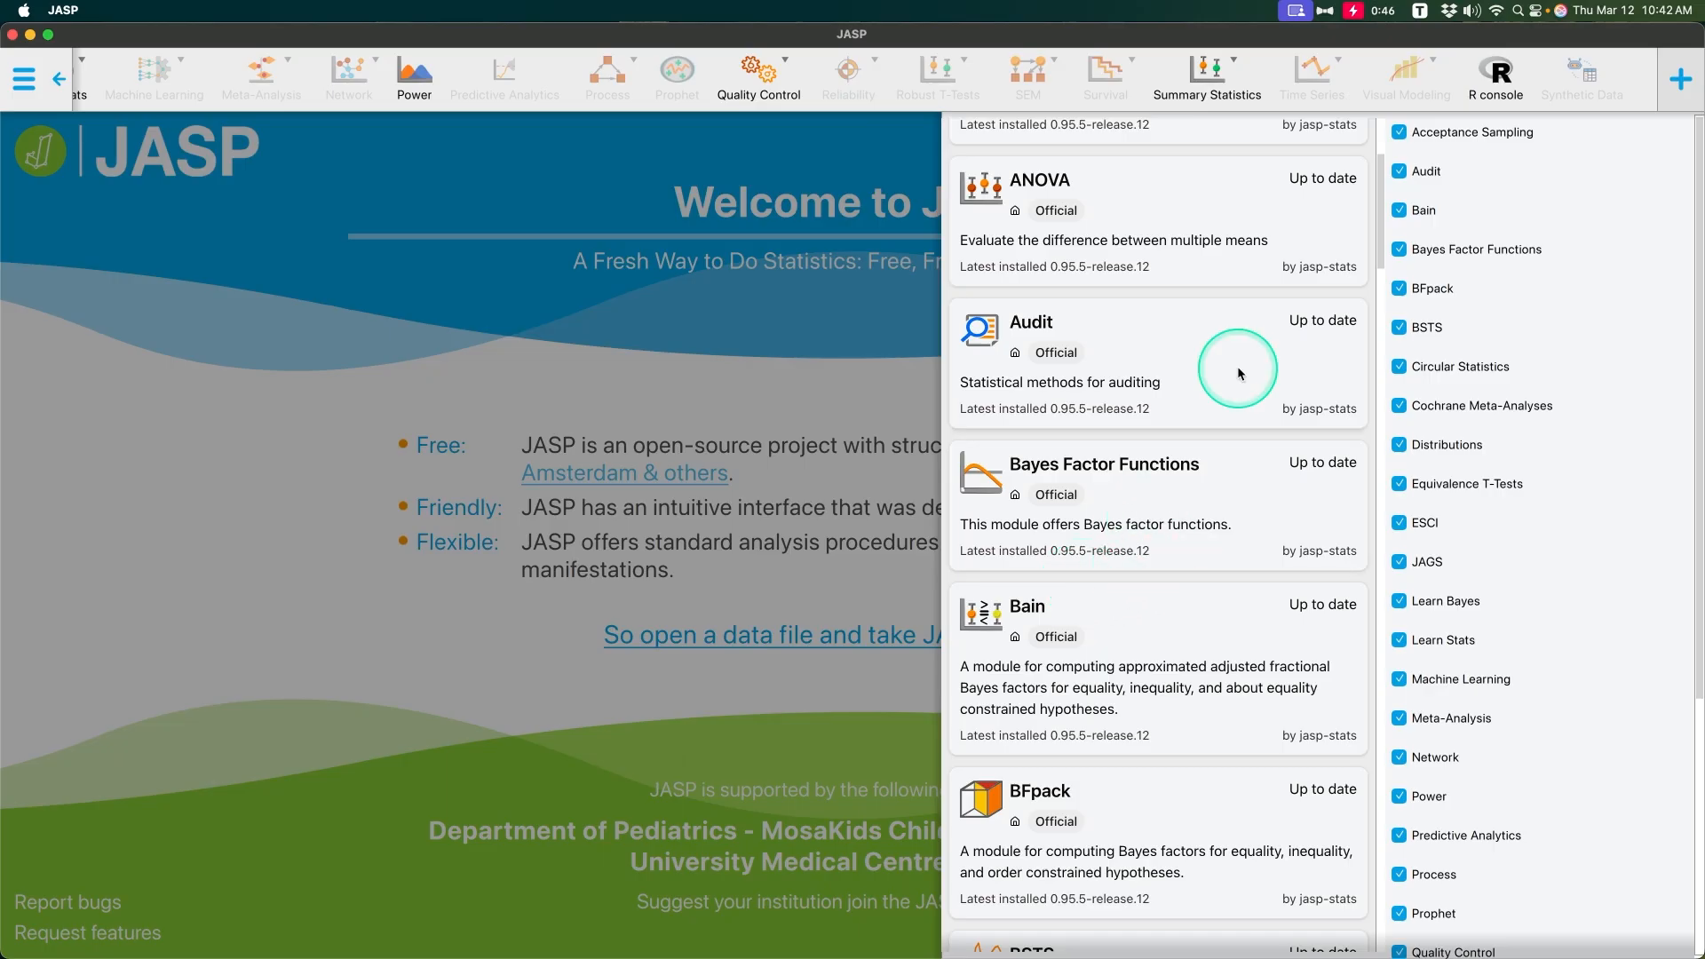
{"action": "left_click", "coordinate": [870, 404]}
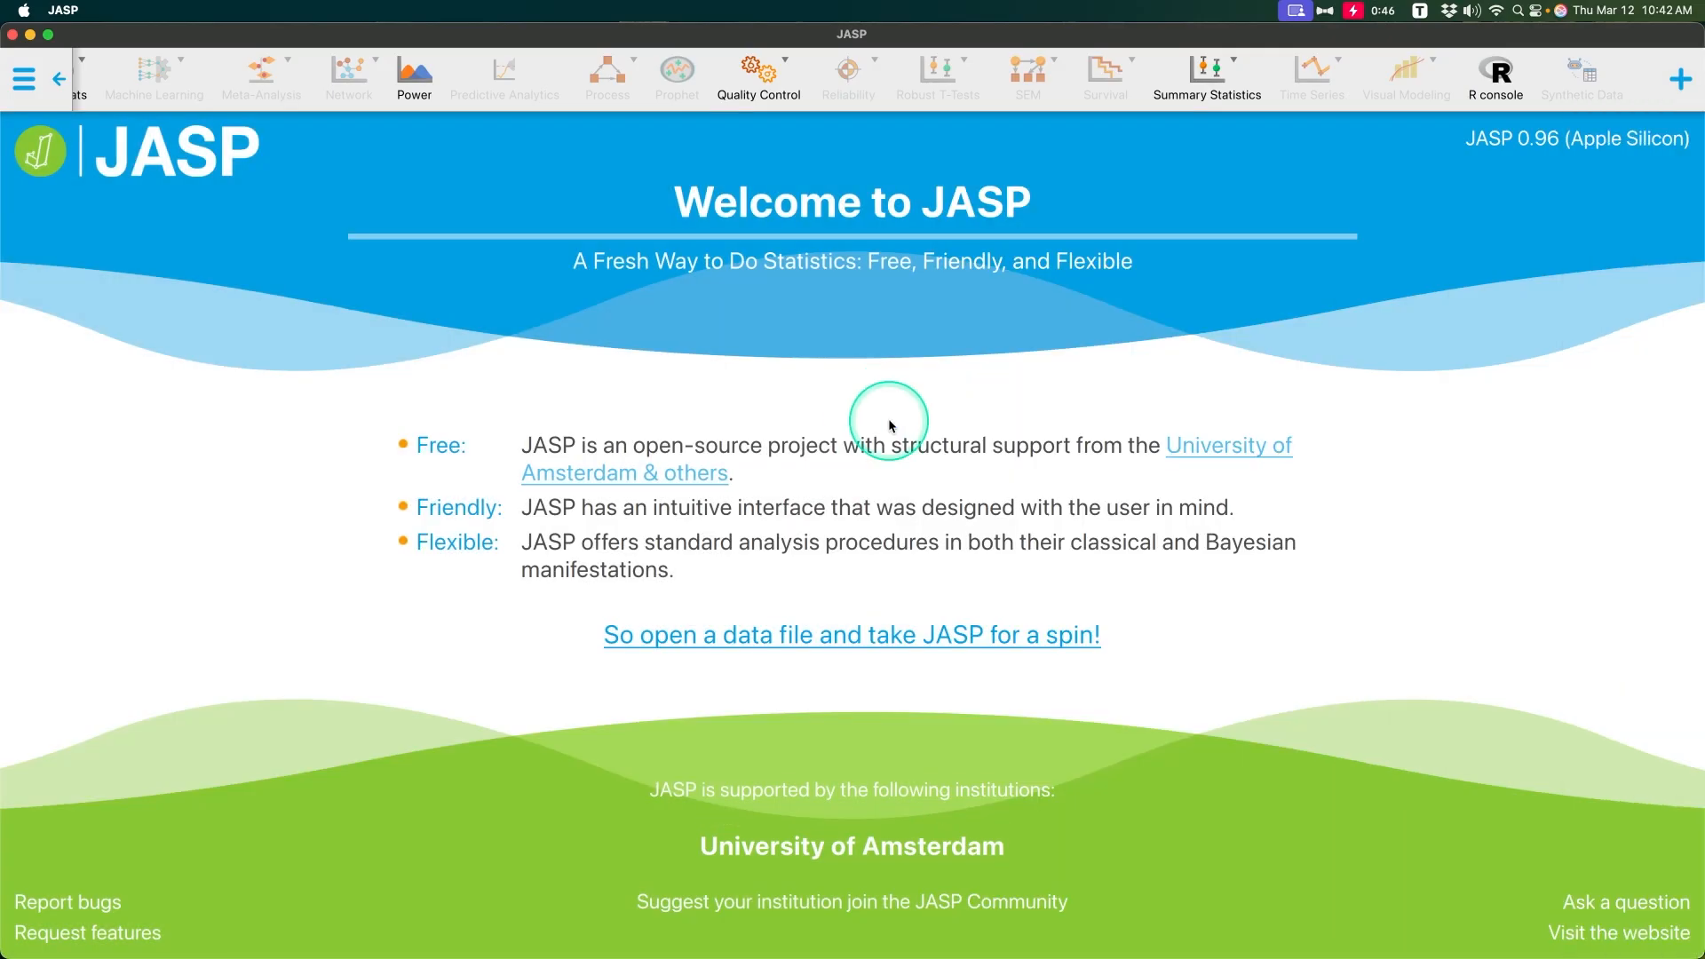
Step: Start the classical Test Statistics analysis from Summary Statistics and set the z-test statistic to 1.97
{"action": "left_click", "coordinate": [1250, 121]}
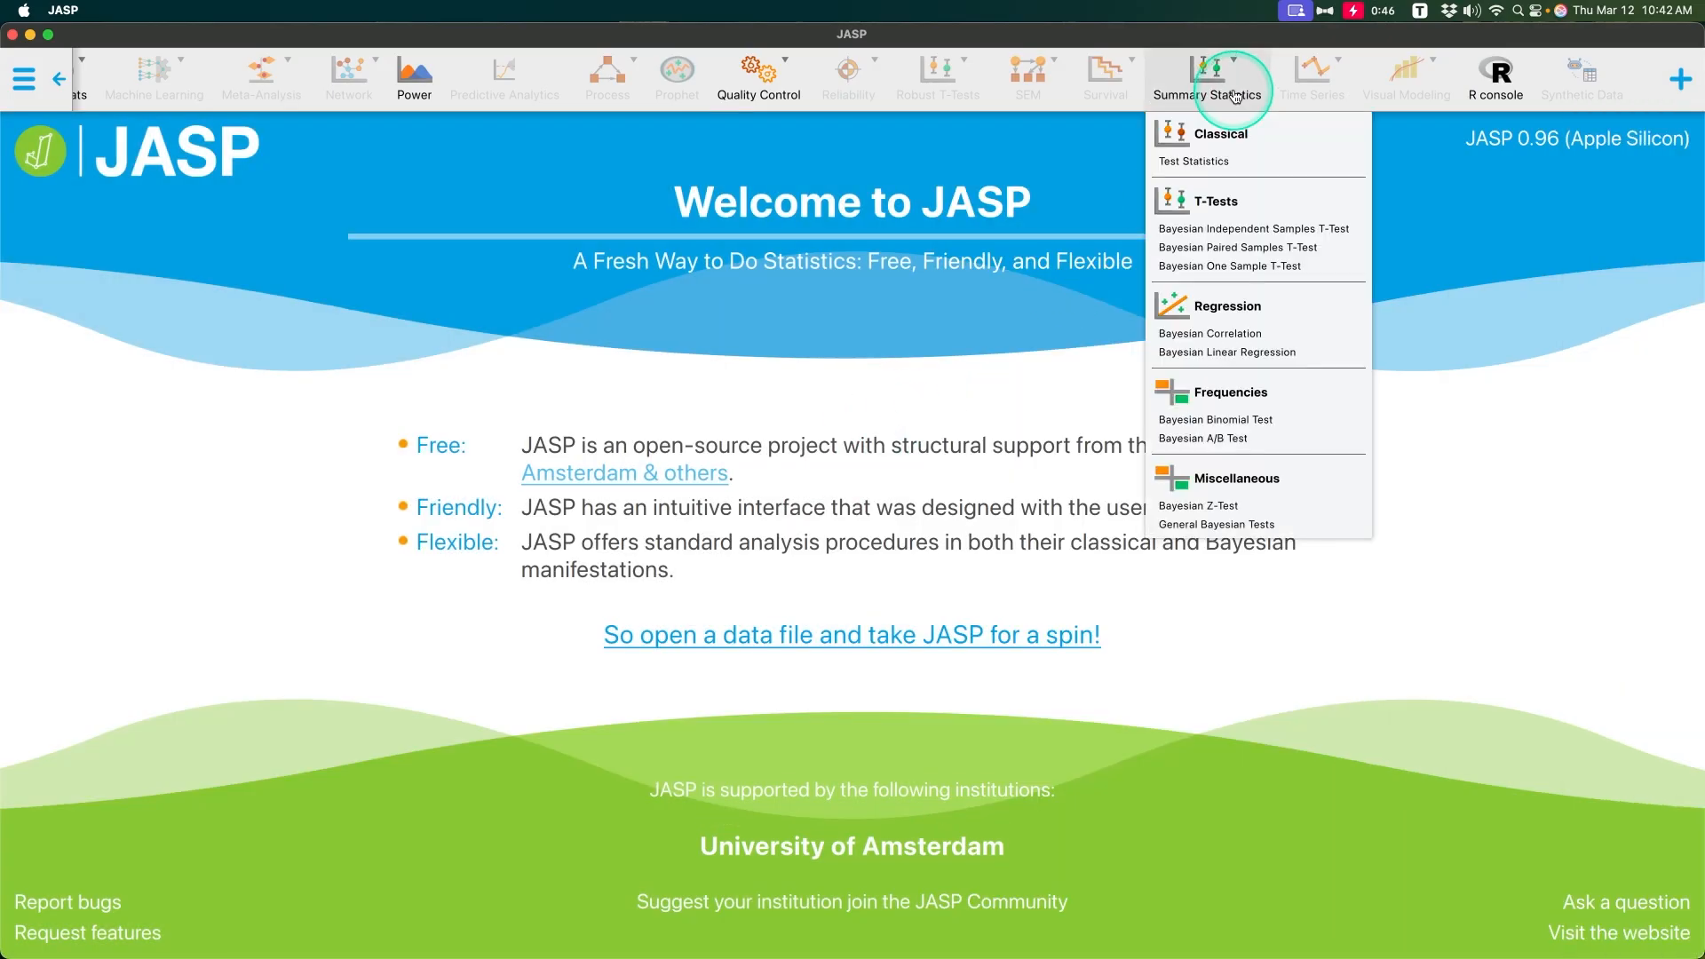
{"action": "left_click", "coordinate": [1208, 163]}
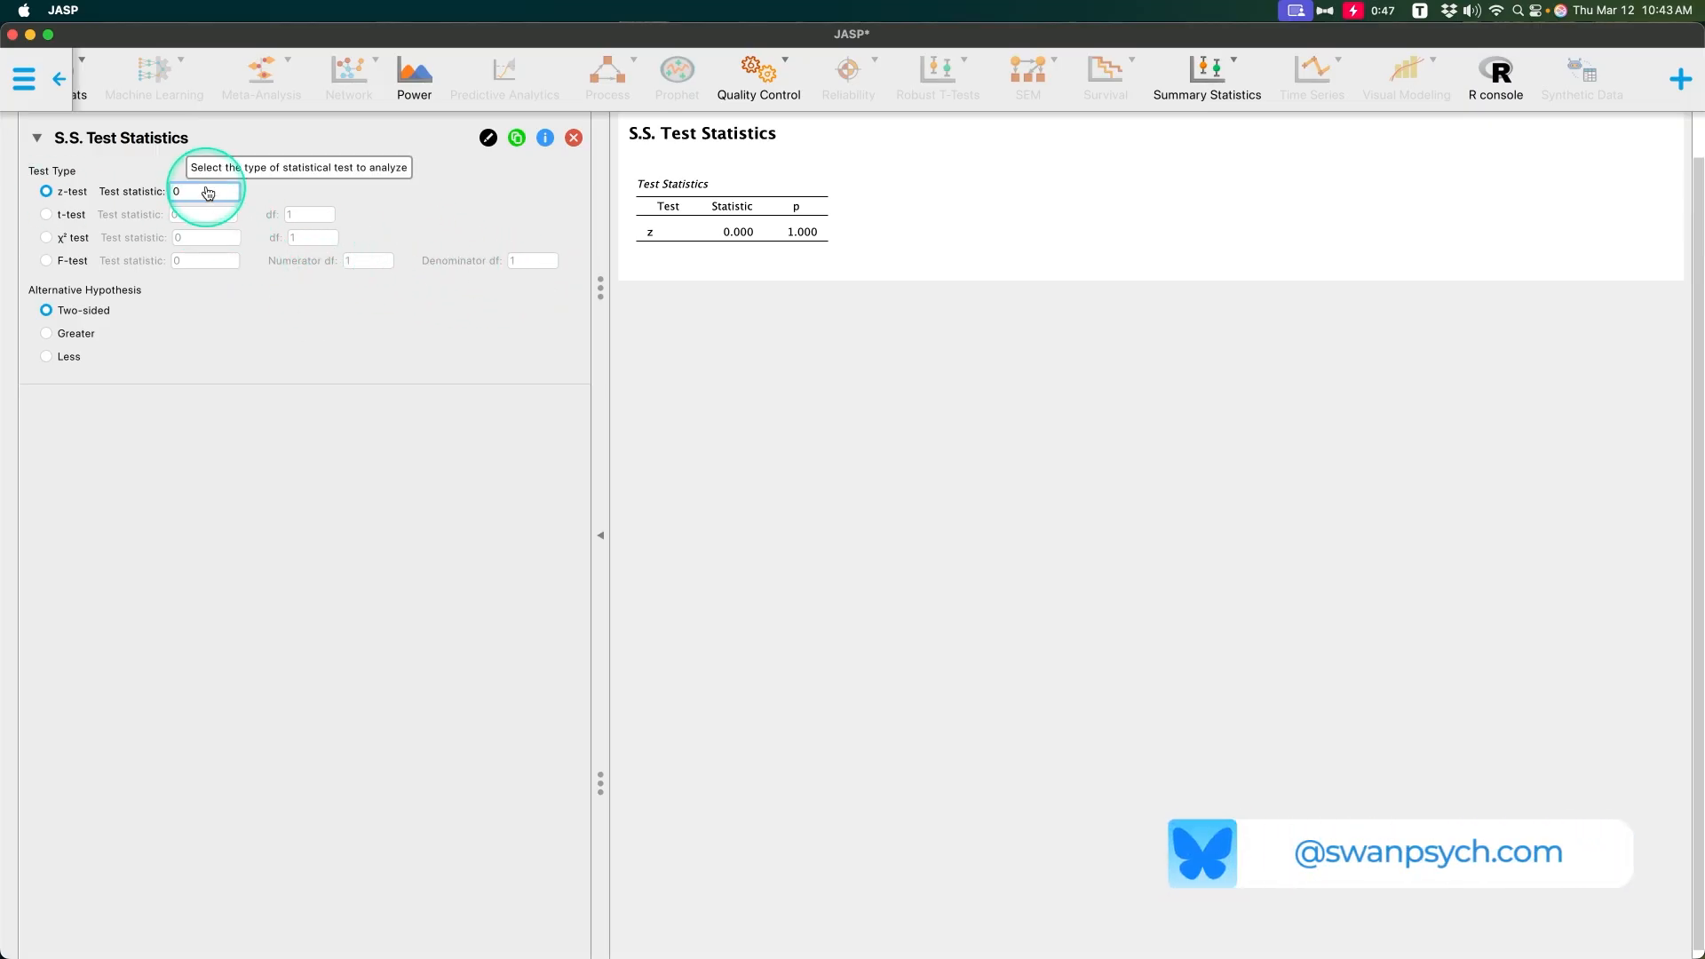
{"action": "type", "text": "1.97"}
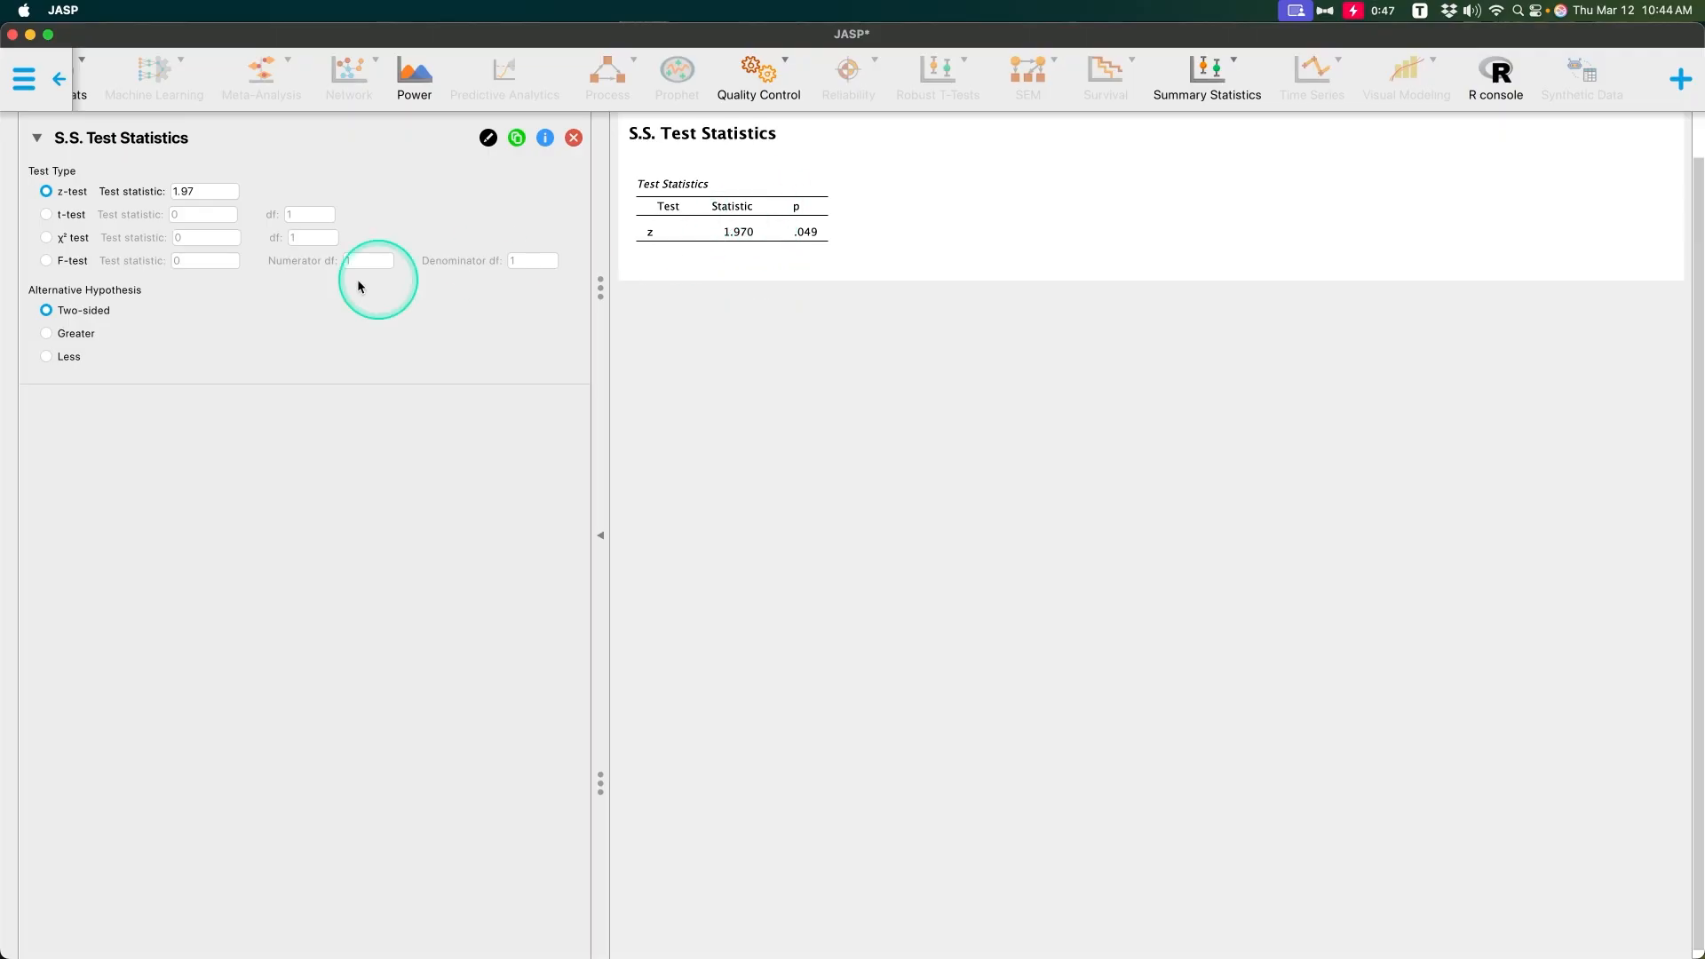
Step: Try the Greater and Less alternative hypotheses for the z-test and switch back to Two-sided
{"action": "left_click", "coordinate": [84, 336]}
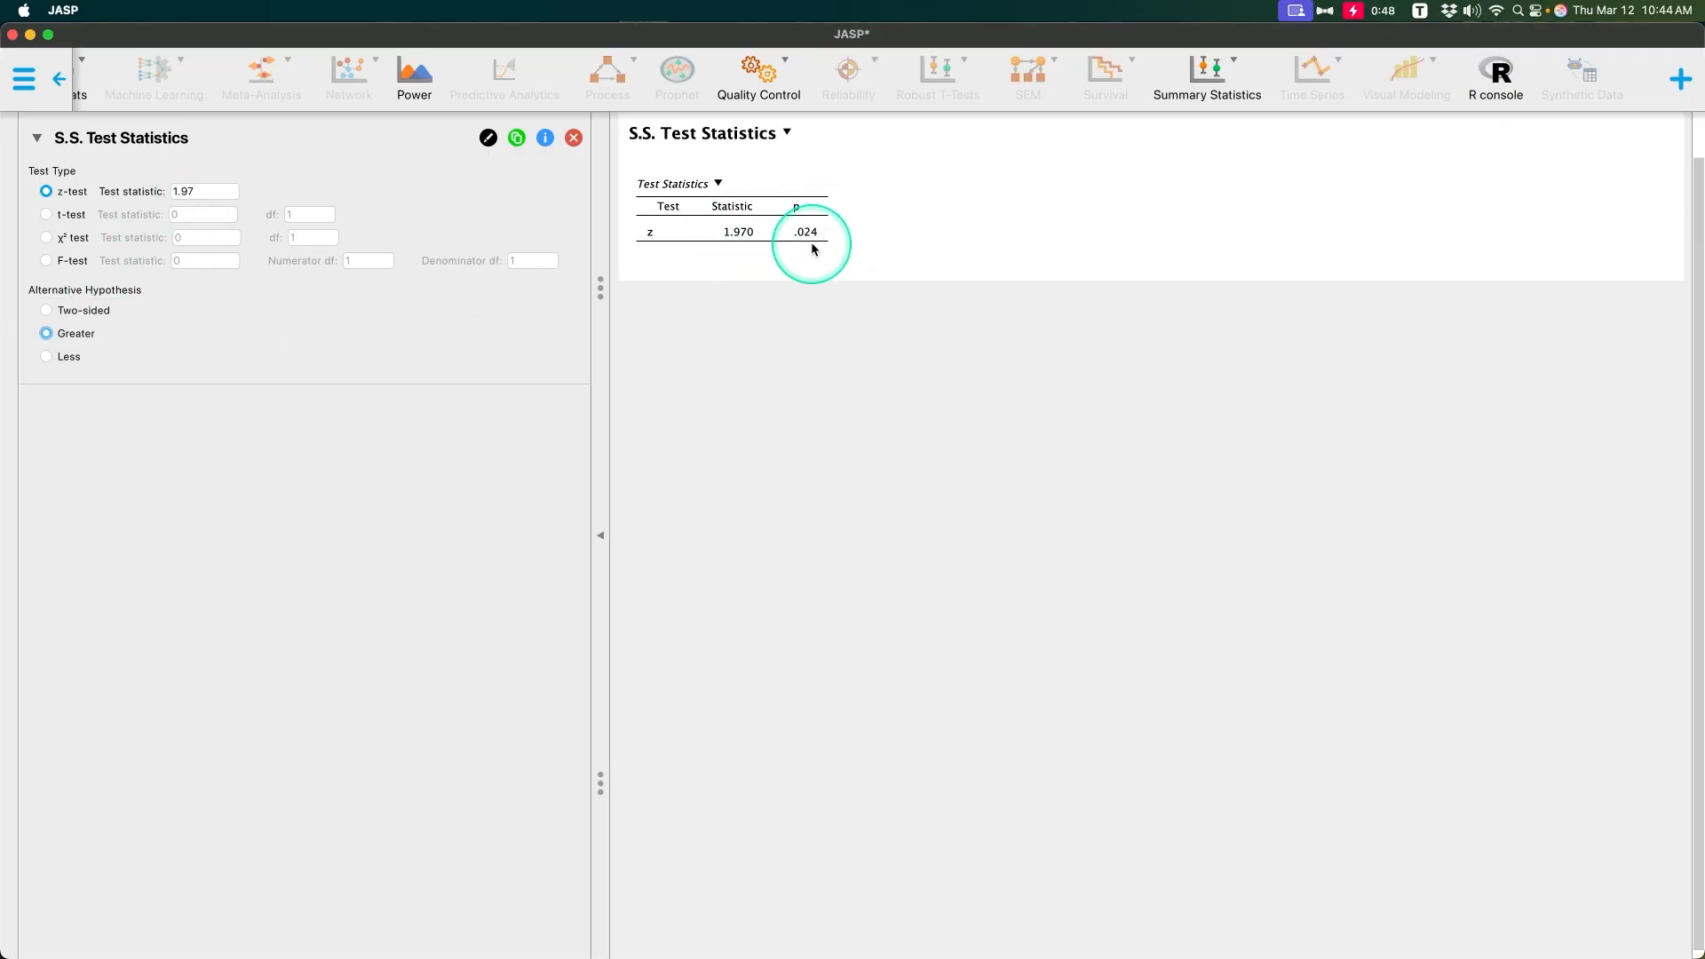
{"action": "left_click", "coordinate": [47, 358]}
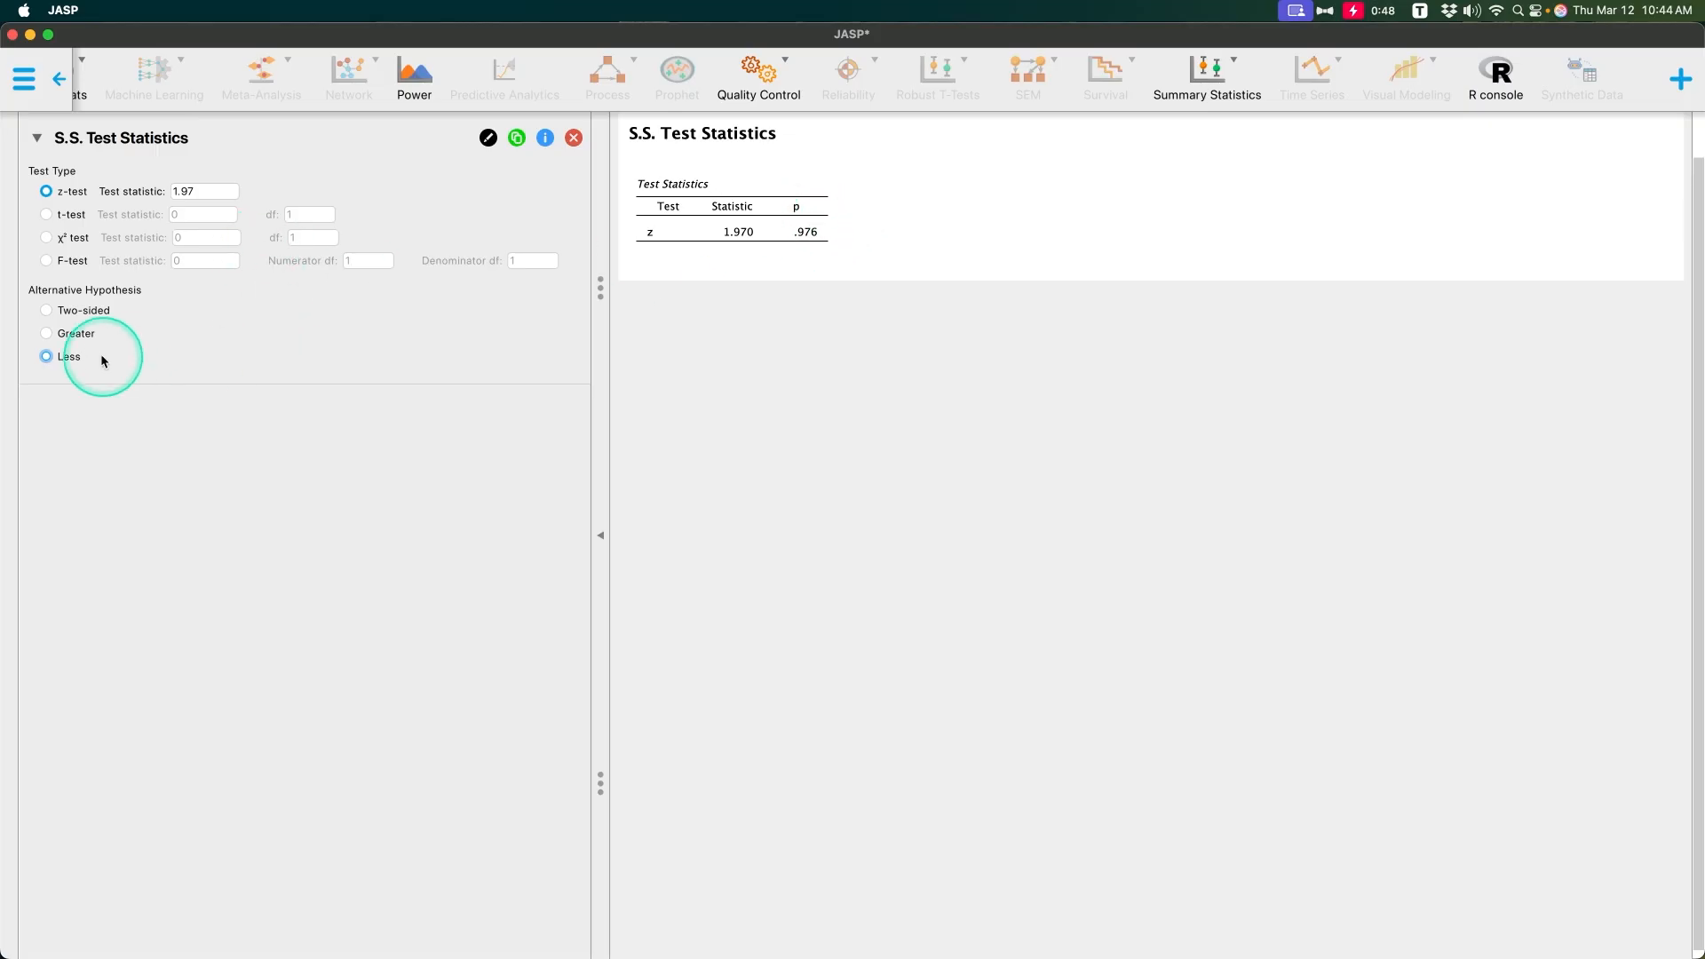
{"action": "left_click", "coordinate": [48, 336]}
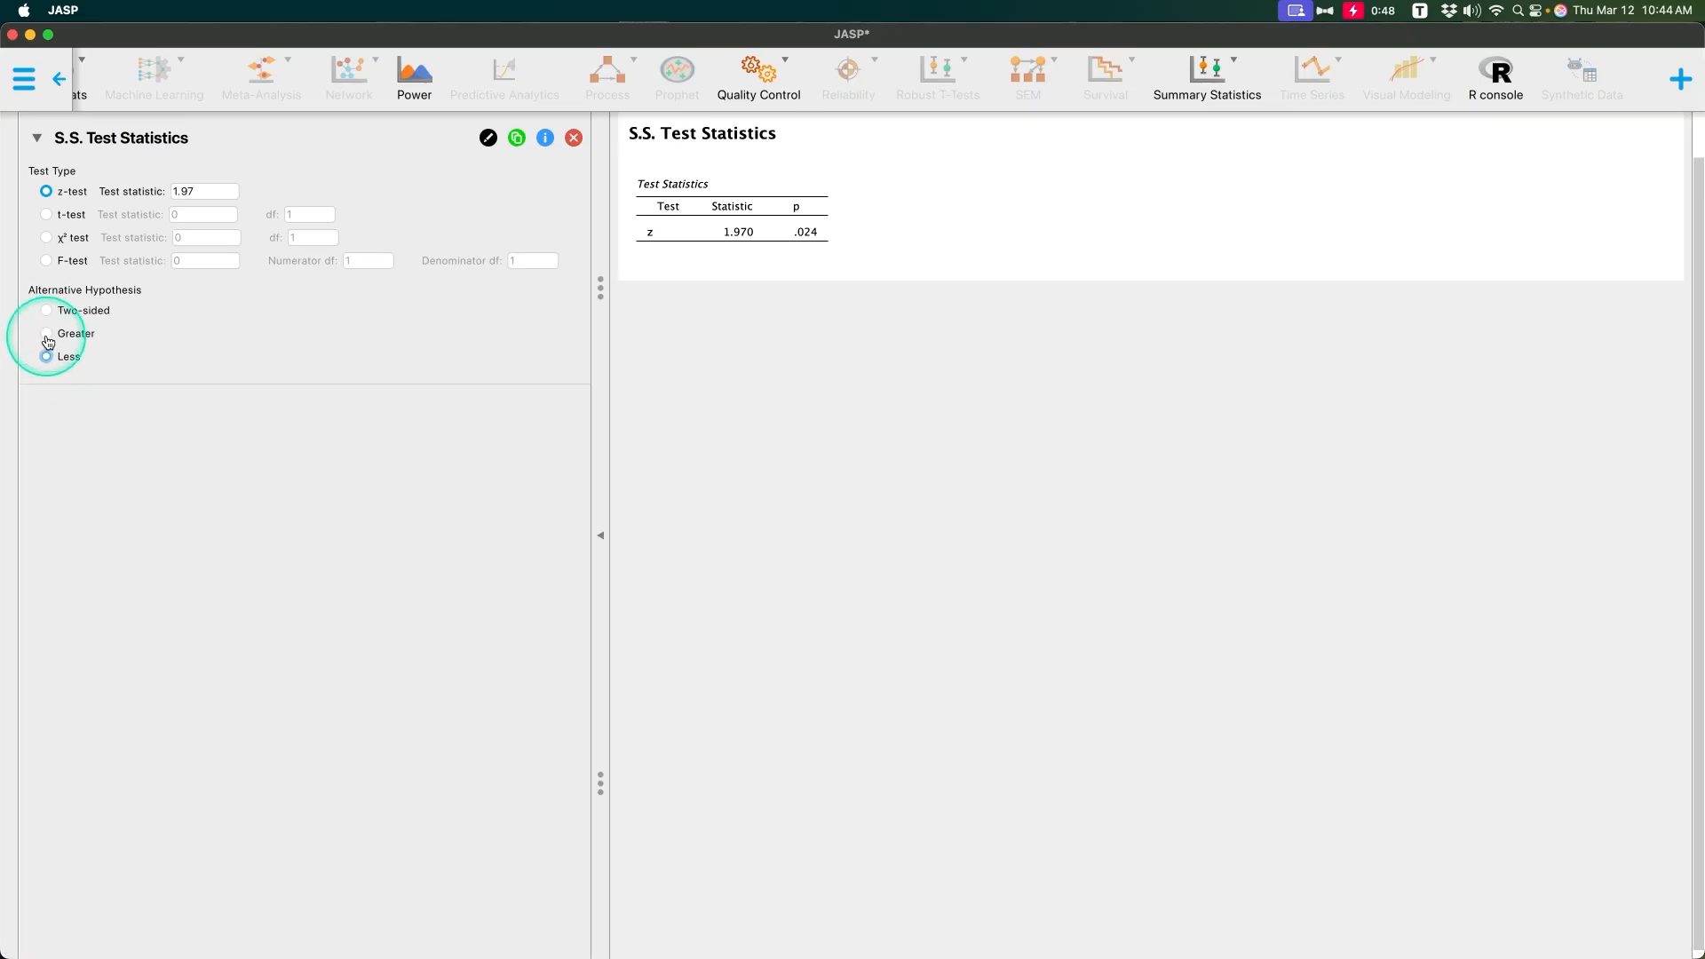
{"action": "left_click", "coordinate": [47, 356]}
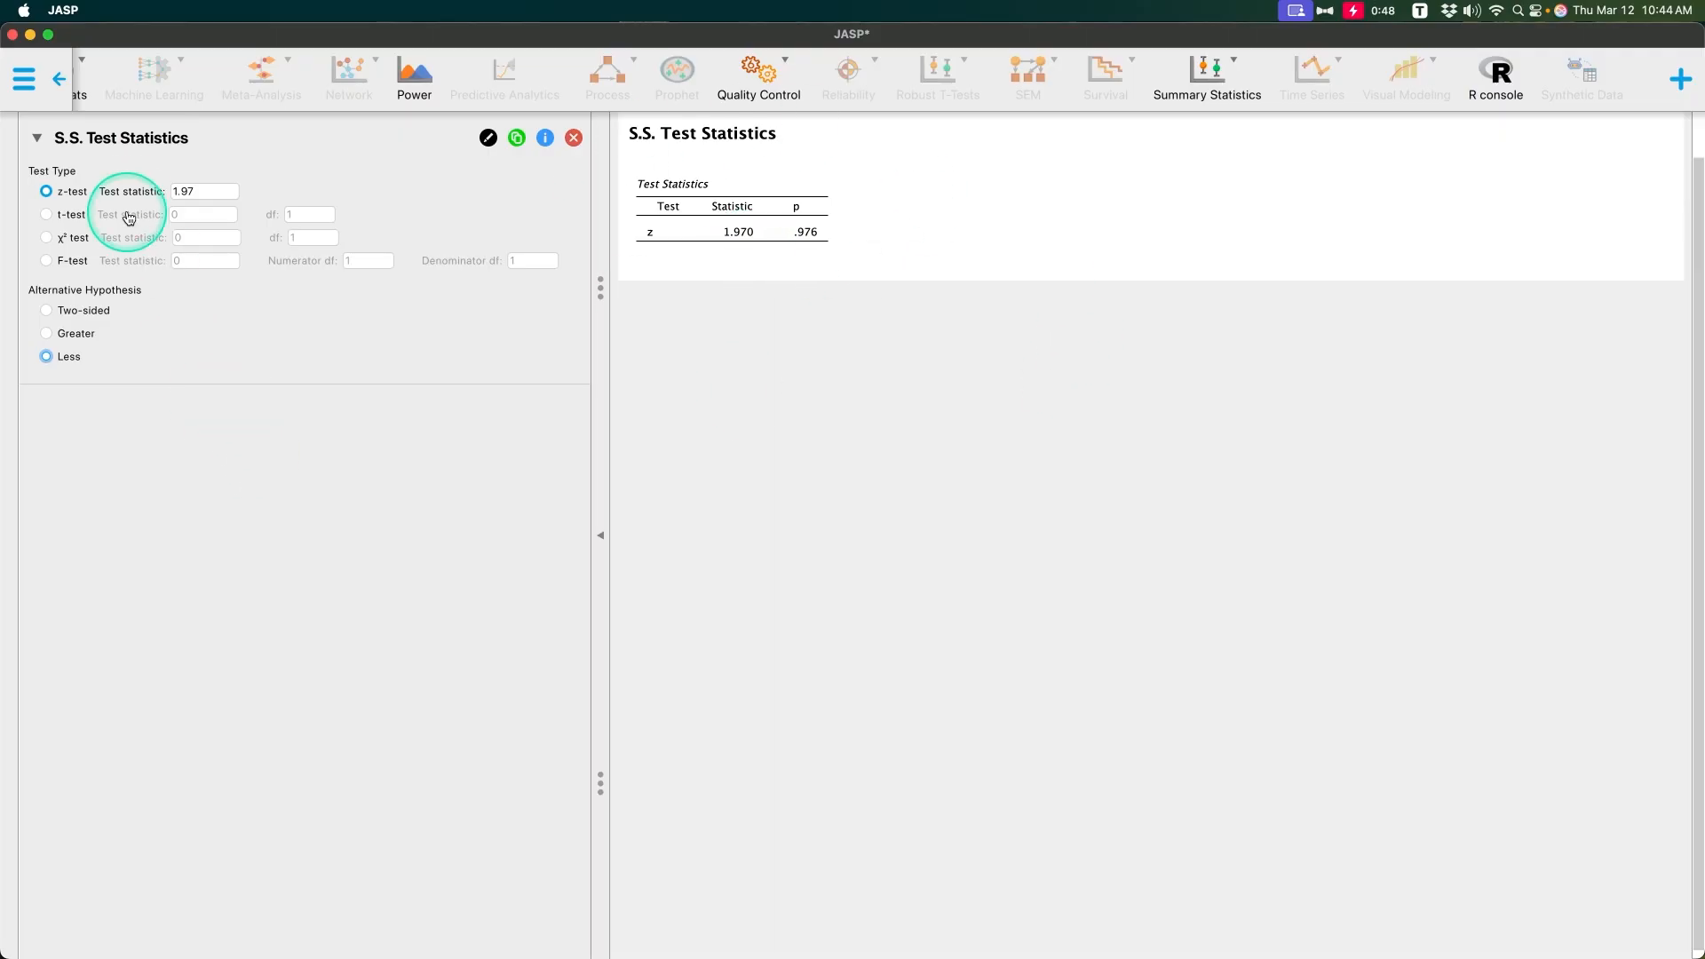
{"action": "left_click", "coordinate": [46, 310]}
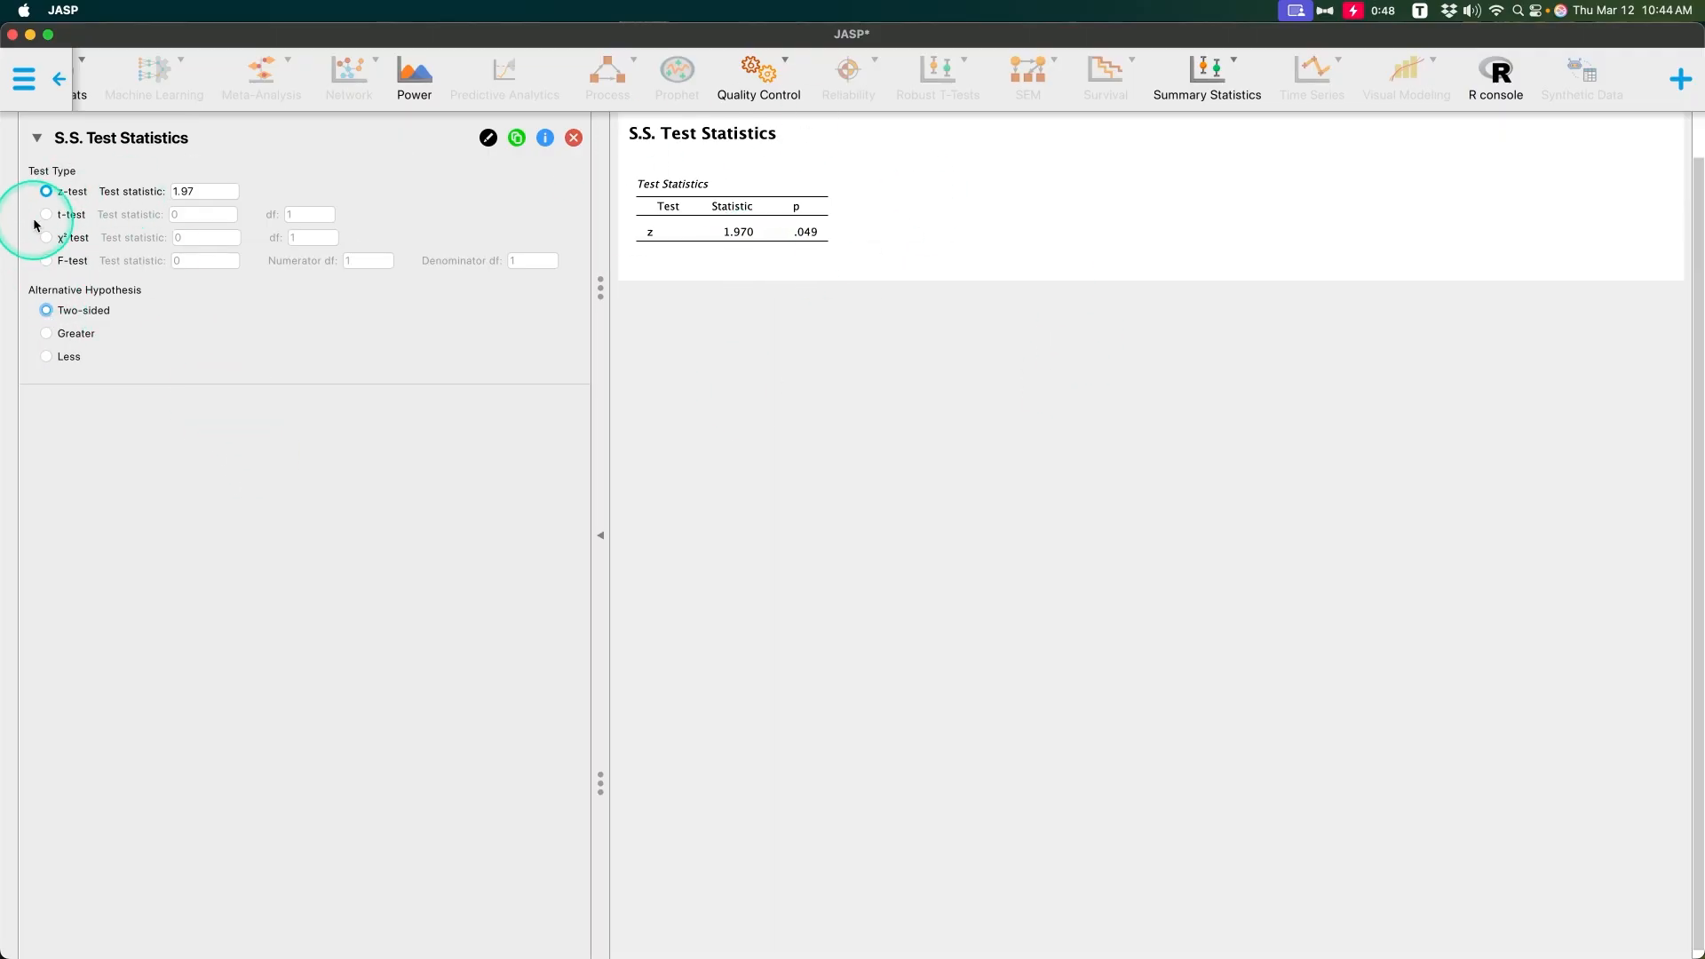
Step: Change the test type to t-test with a test statistic of 3.54 and 25 degrees of freedom
{"action": "left_click", "coordinate": [46, 214]}
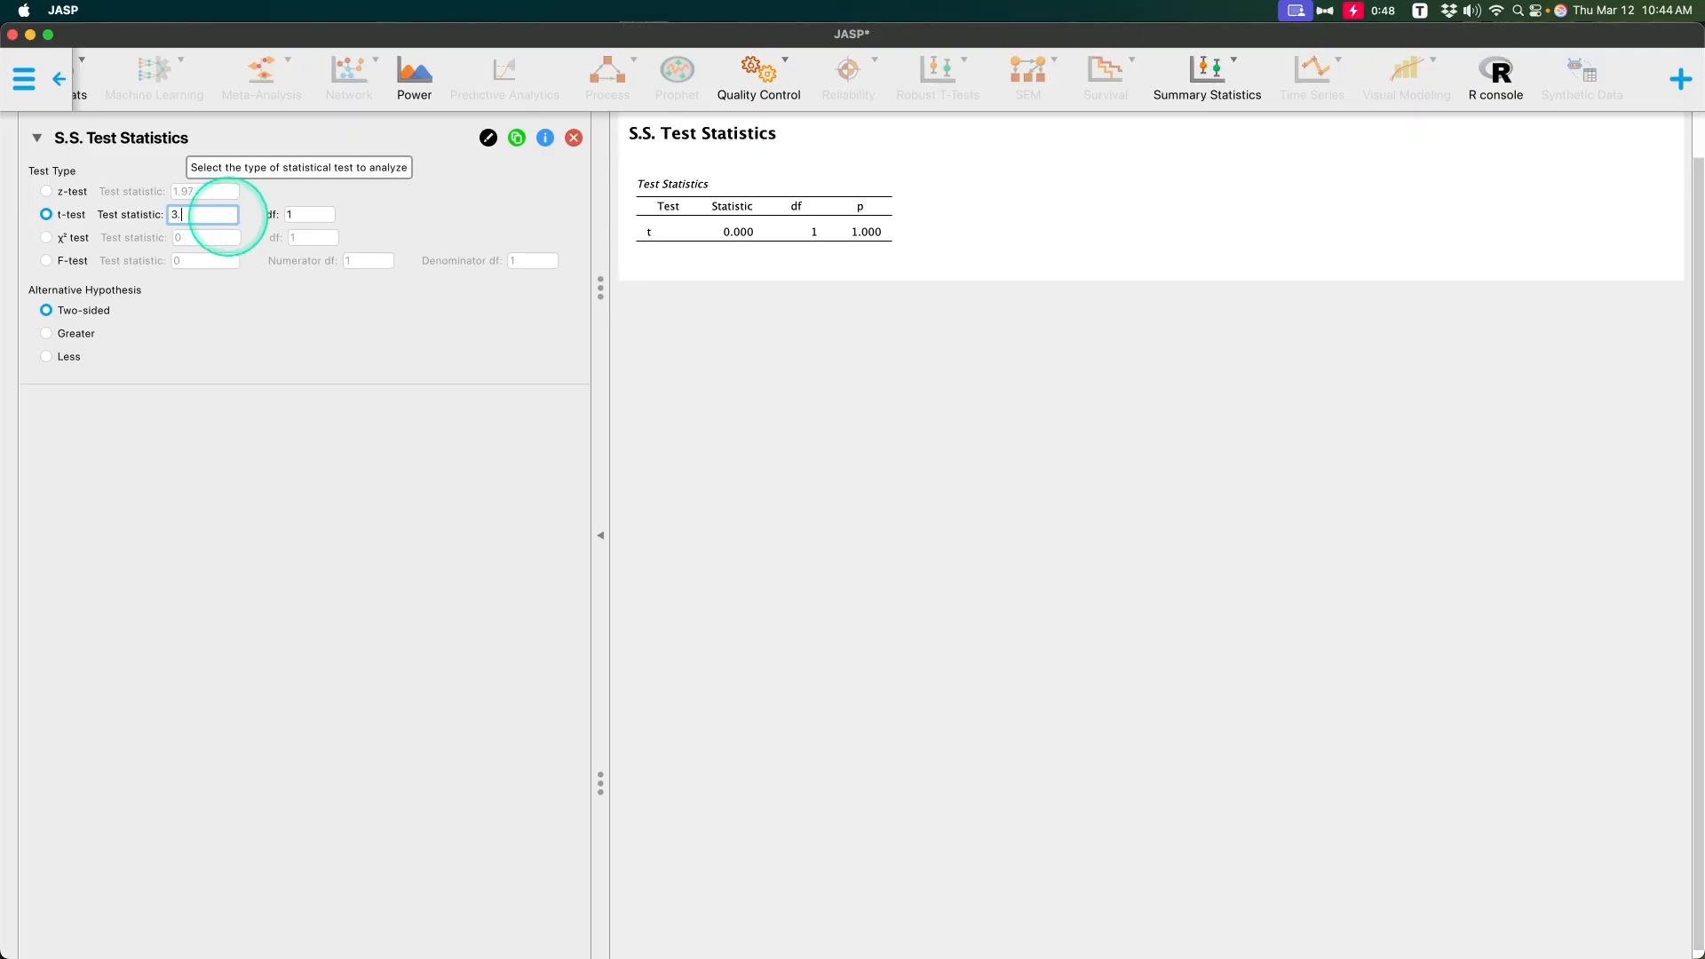
{"action": "left_click", "coordinate": [320, 215]}
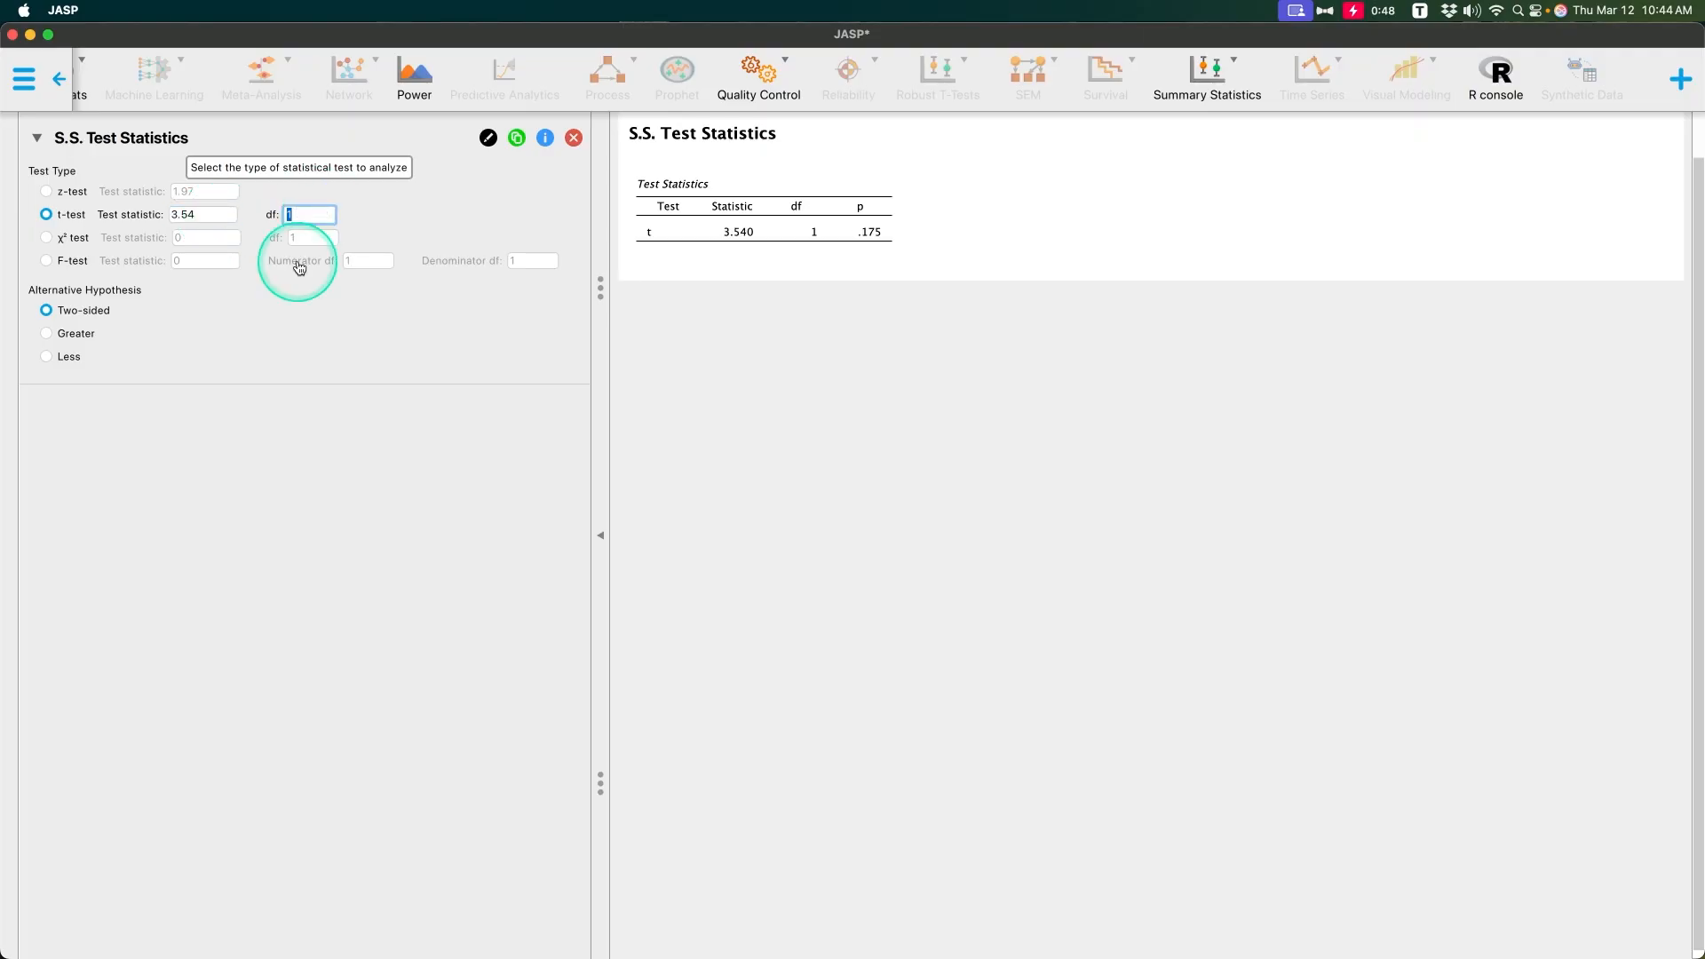
{"action": "type", "text": "25"}
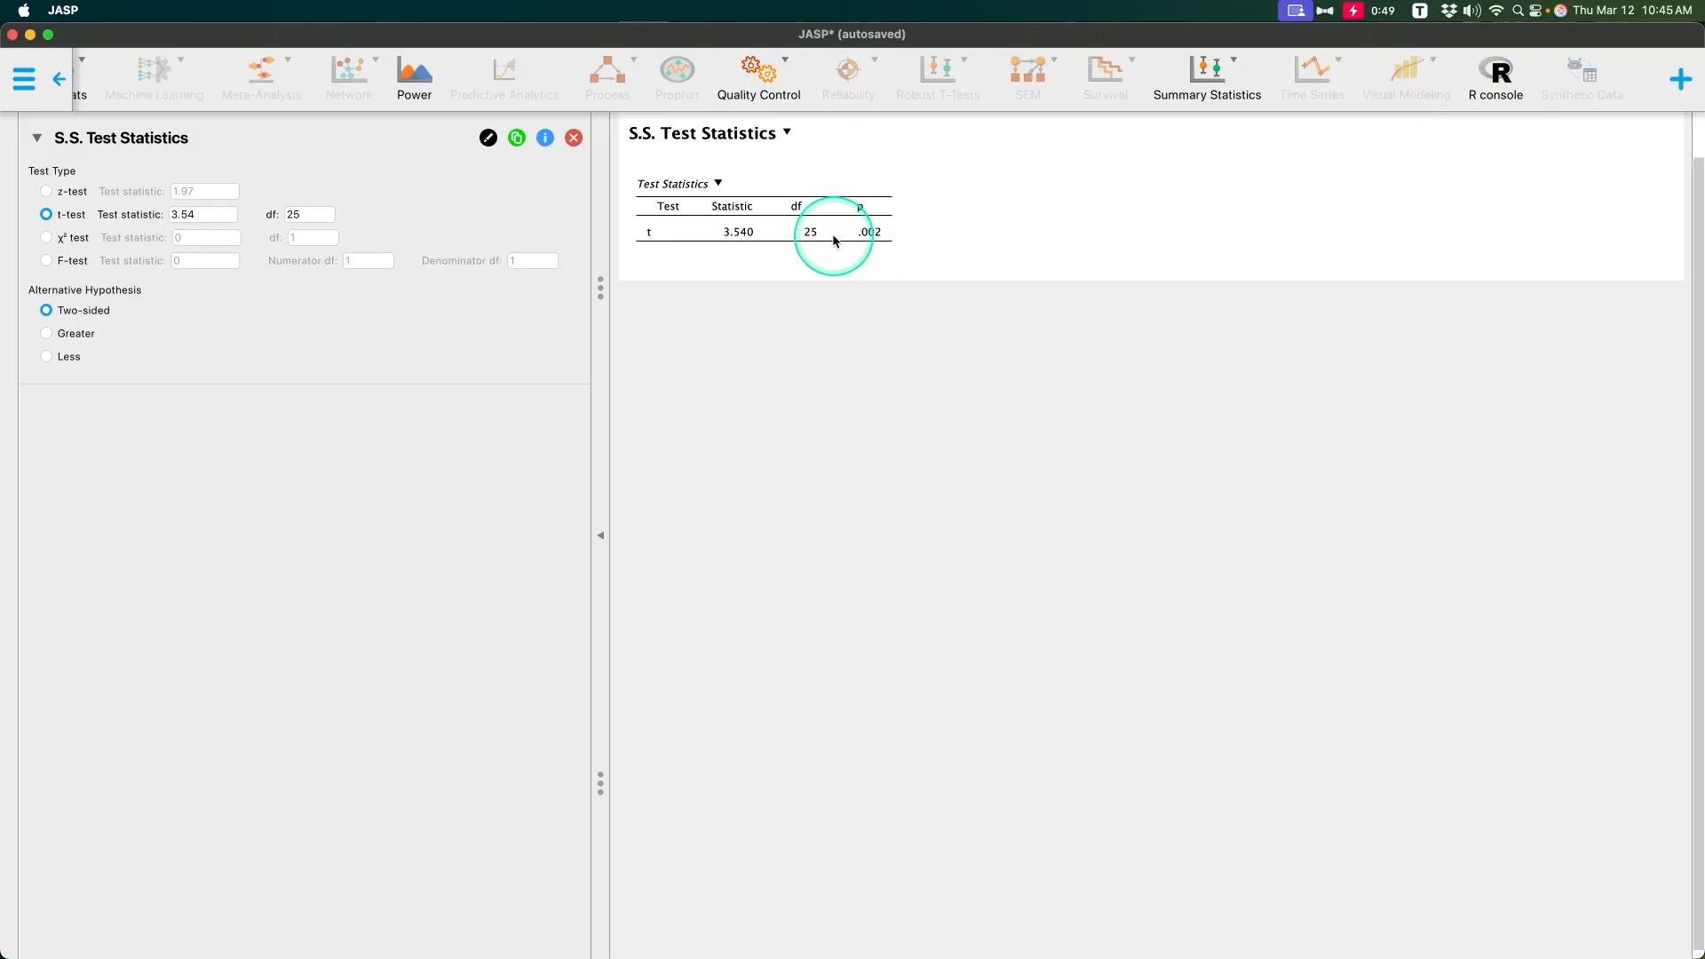
Step: Change the test type to χ² test with a test statistic of 2.51 and 2 degrees of freedom
{"action": "left_click", "coordinate": [45, 237]}
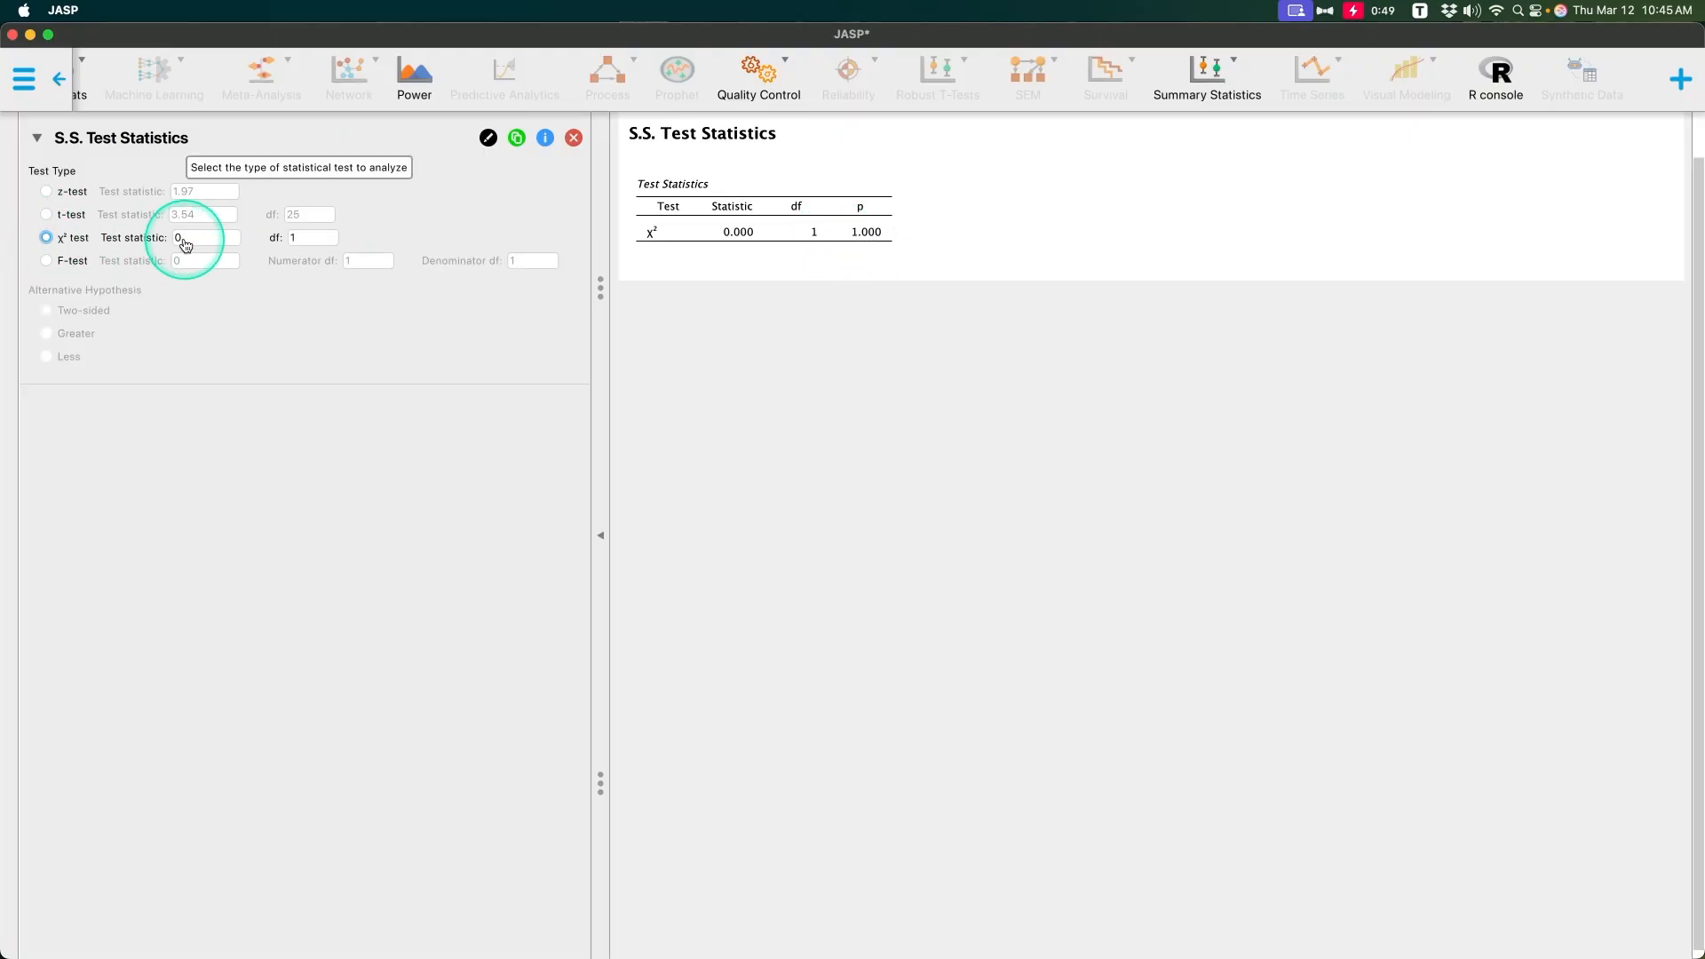
{"action": "left_click", "coordinate": [226, 240]}
{"action": "type", "text": "2"}
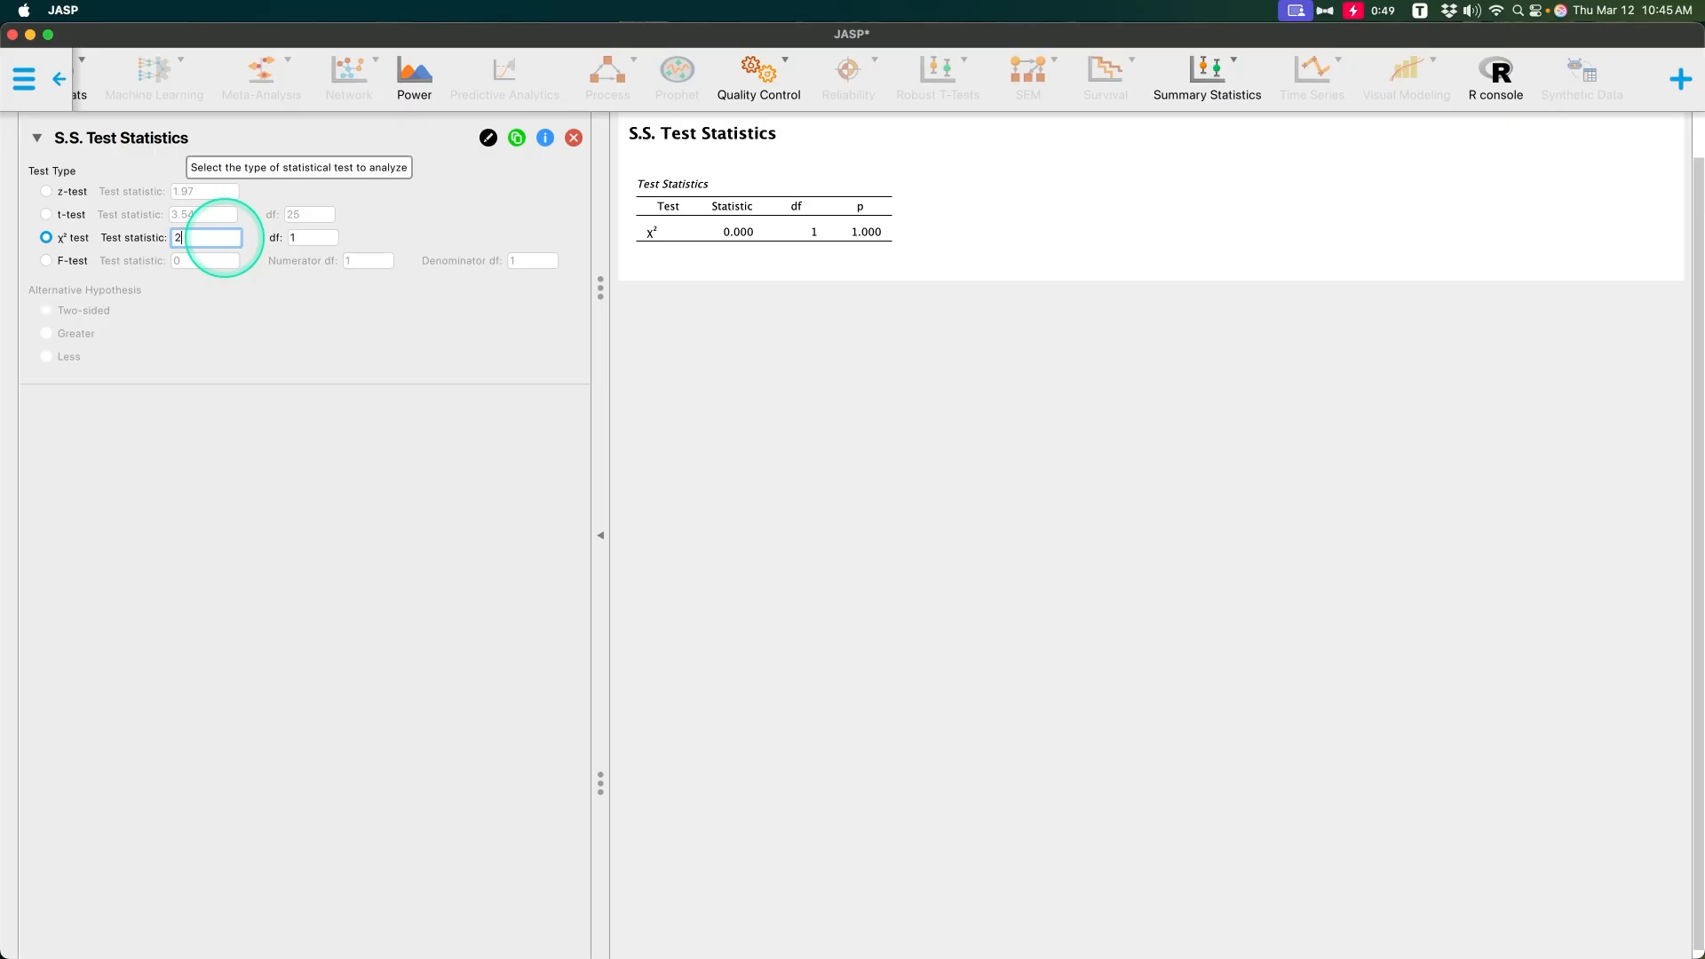
{"action": "type", "text": ".51"}
{"action": "left_click", "coordinate": [301, 239]}
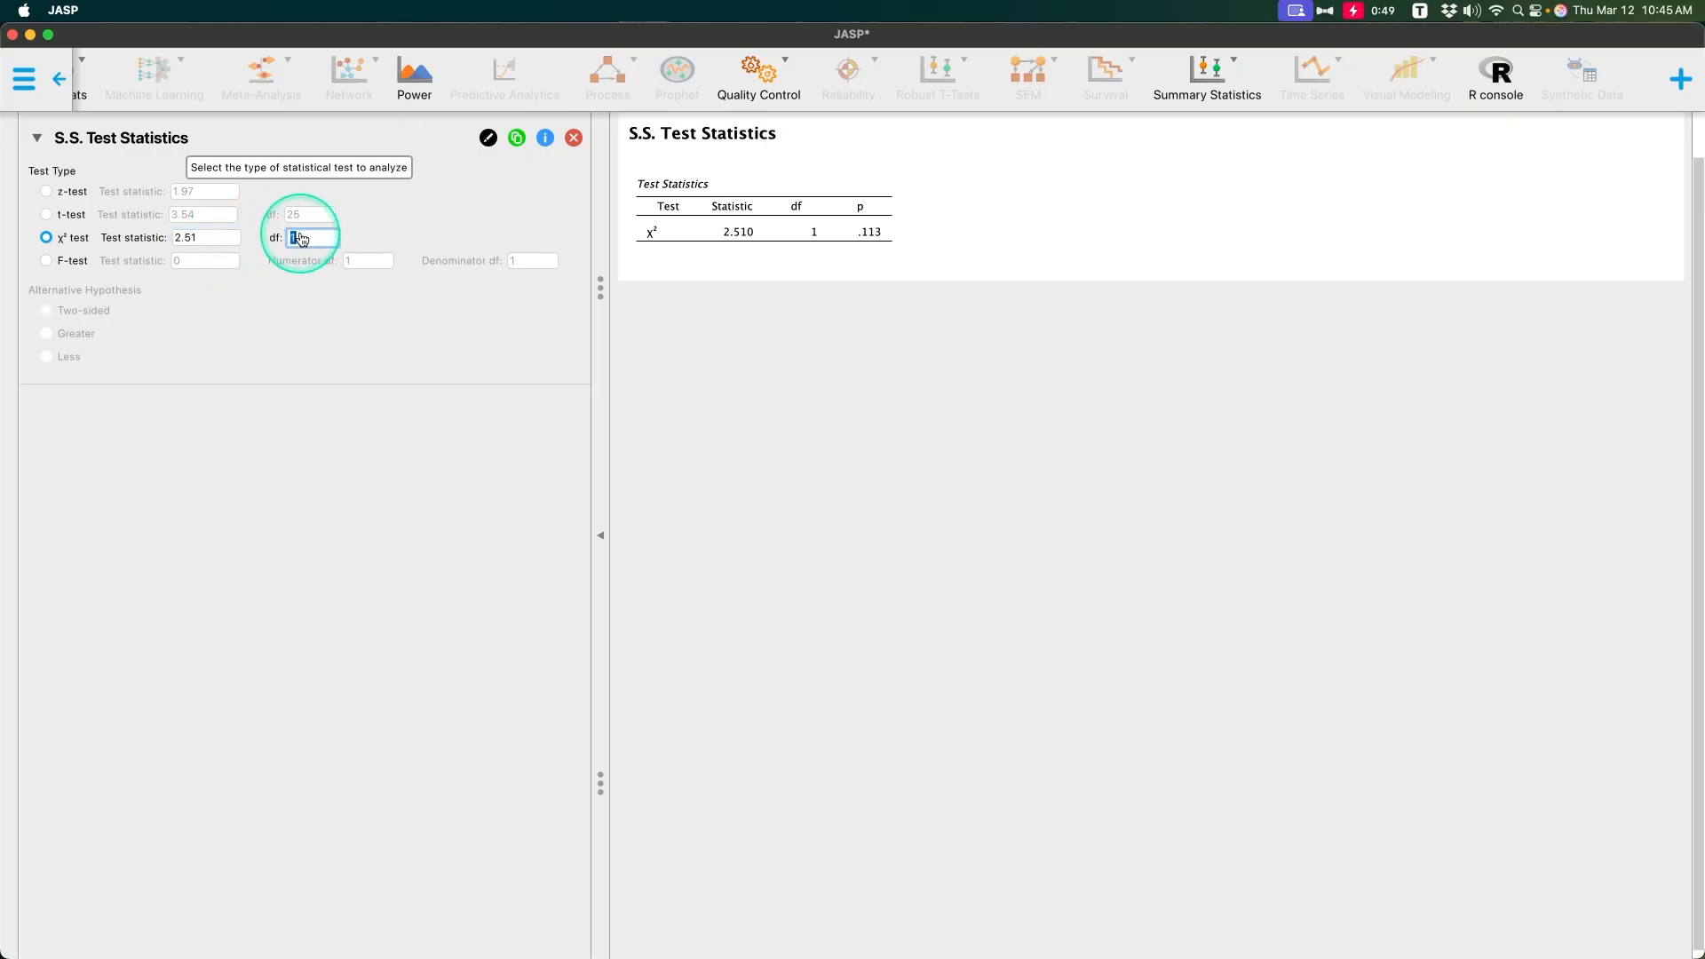
{"action": "type", "text": "2"}
{"action": "key", "text": "Return"}
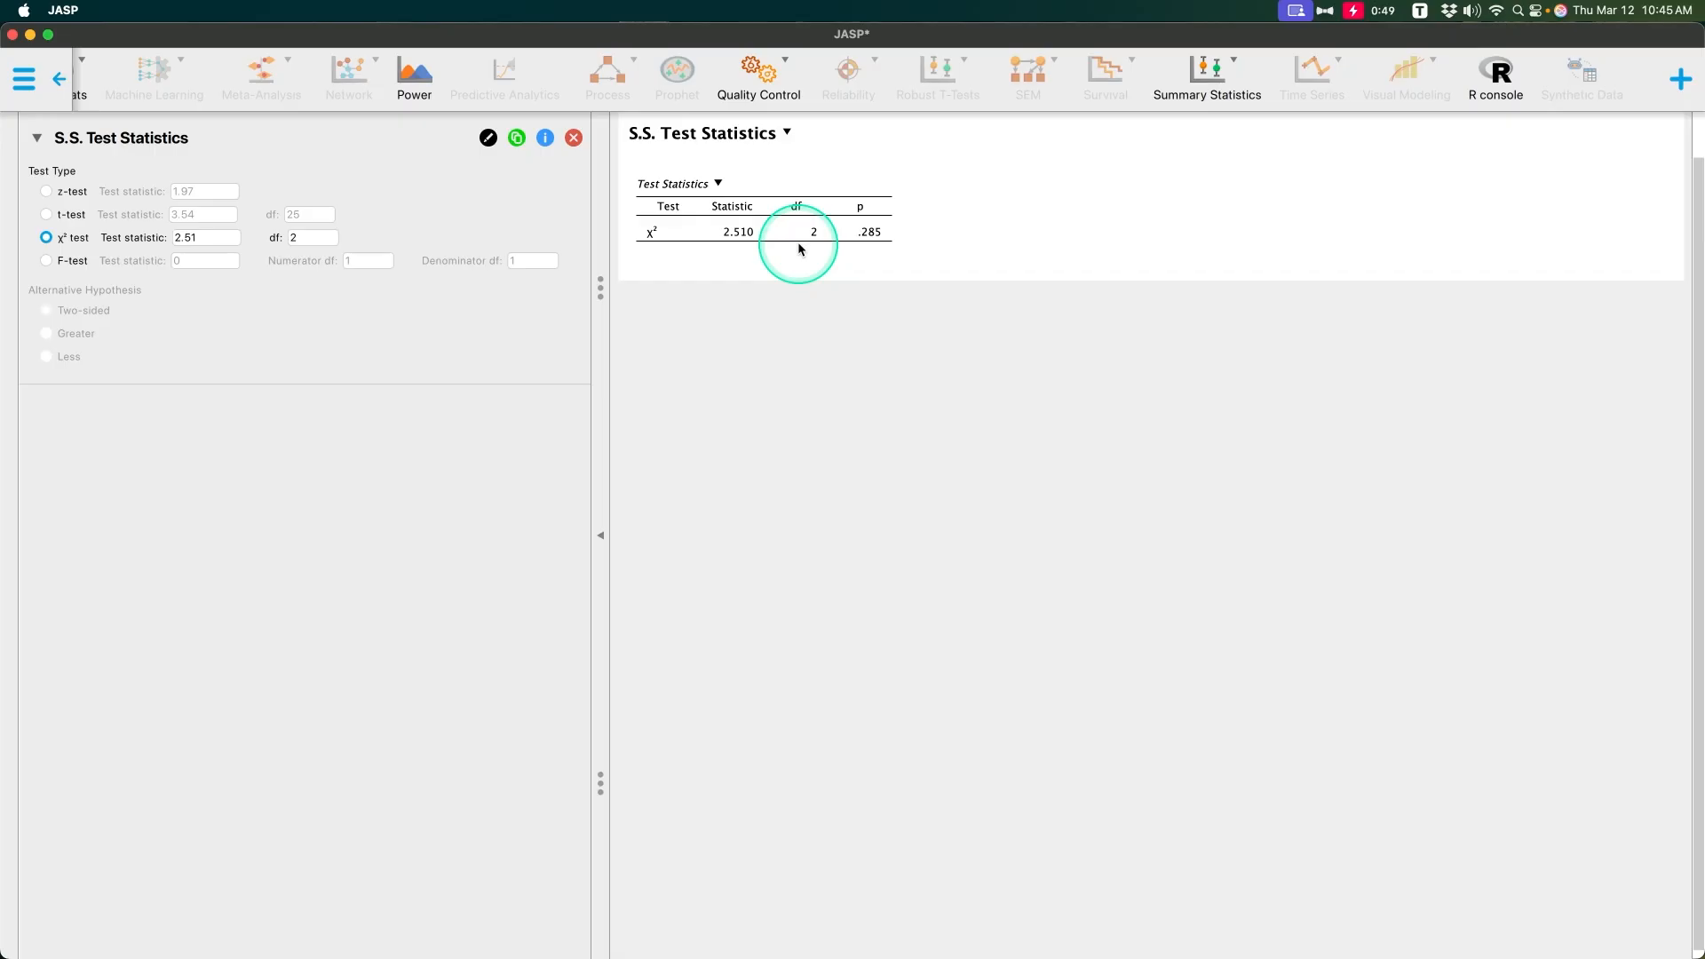
Step: Set the χ² test statistic to 4.58
{"action": "left_click", "coordinate": [213, 242]}
{"action": "double_click", "coordinate": [227, 245]}
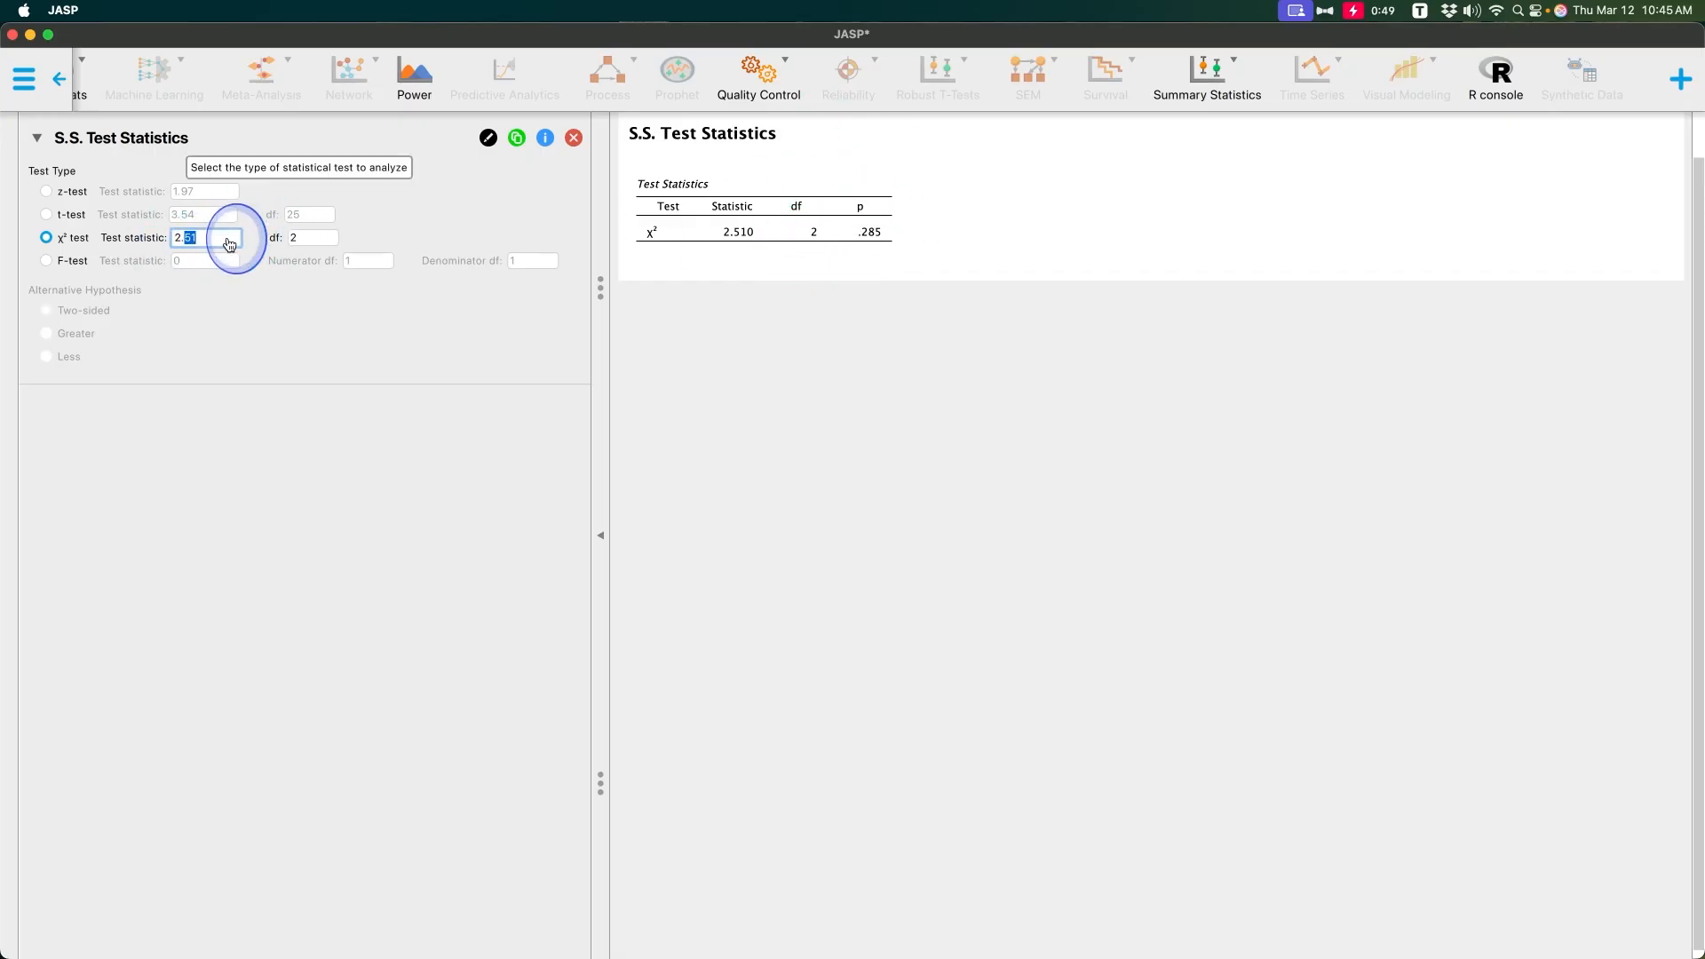
{"action": "type", "text": "4.58"}
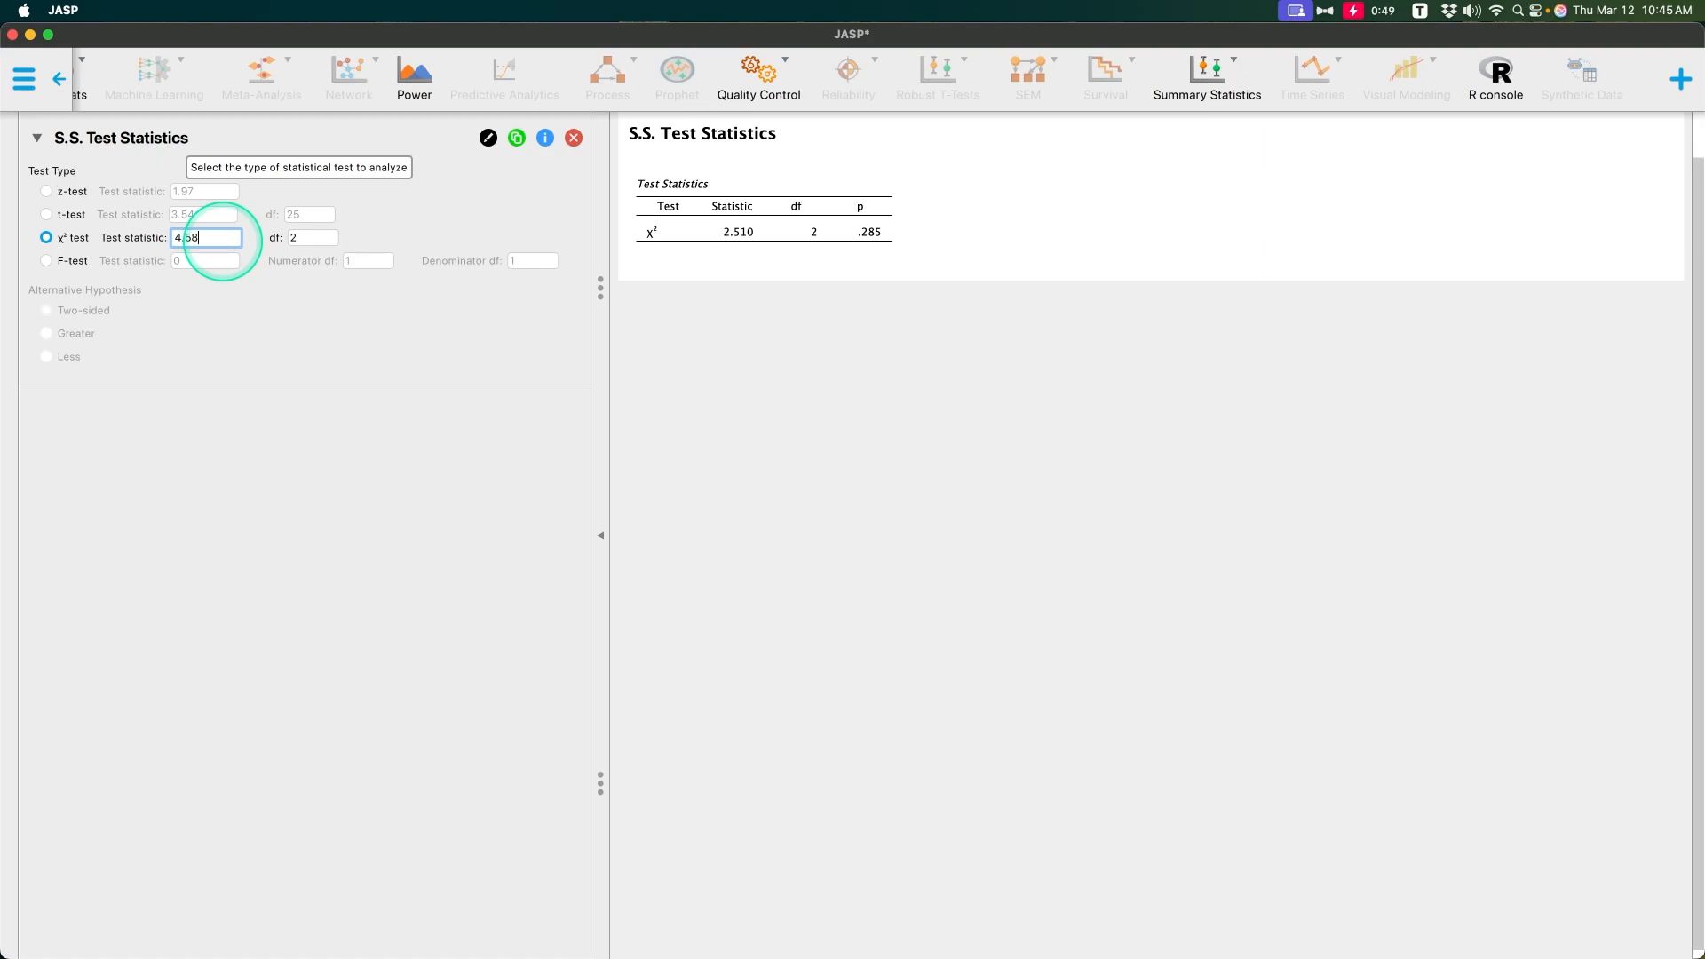
{"action": "key", "text": "Return"}
Step: Set the χ² test statistic to 6.32
{"action": "double_click", "coordinate": [184, 240]}
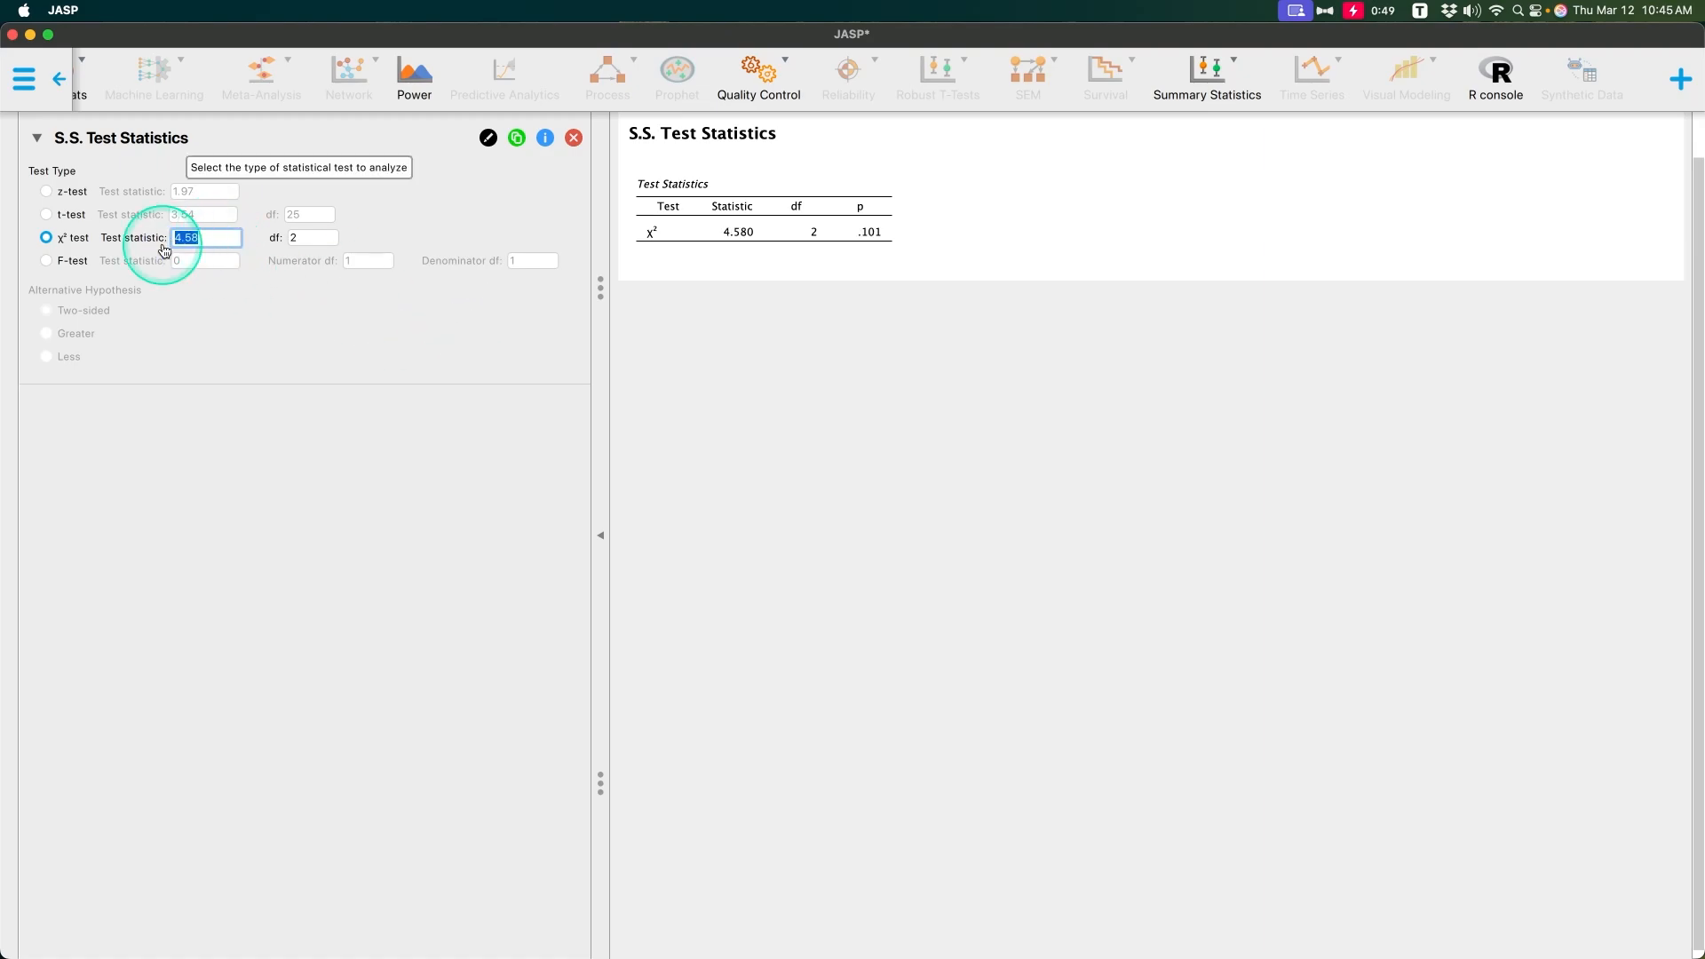
{"action": "type", "text": "6.32"}
{"action": "key", "text": "Return"}
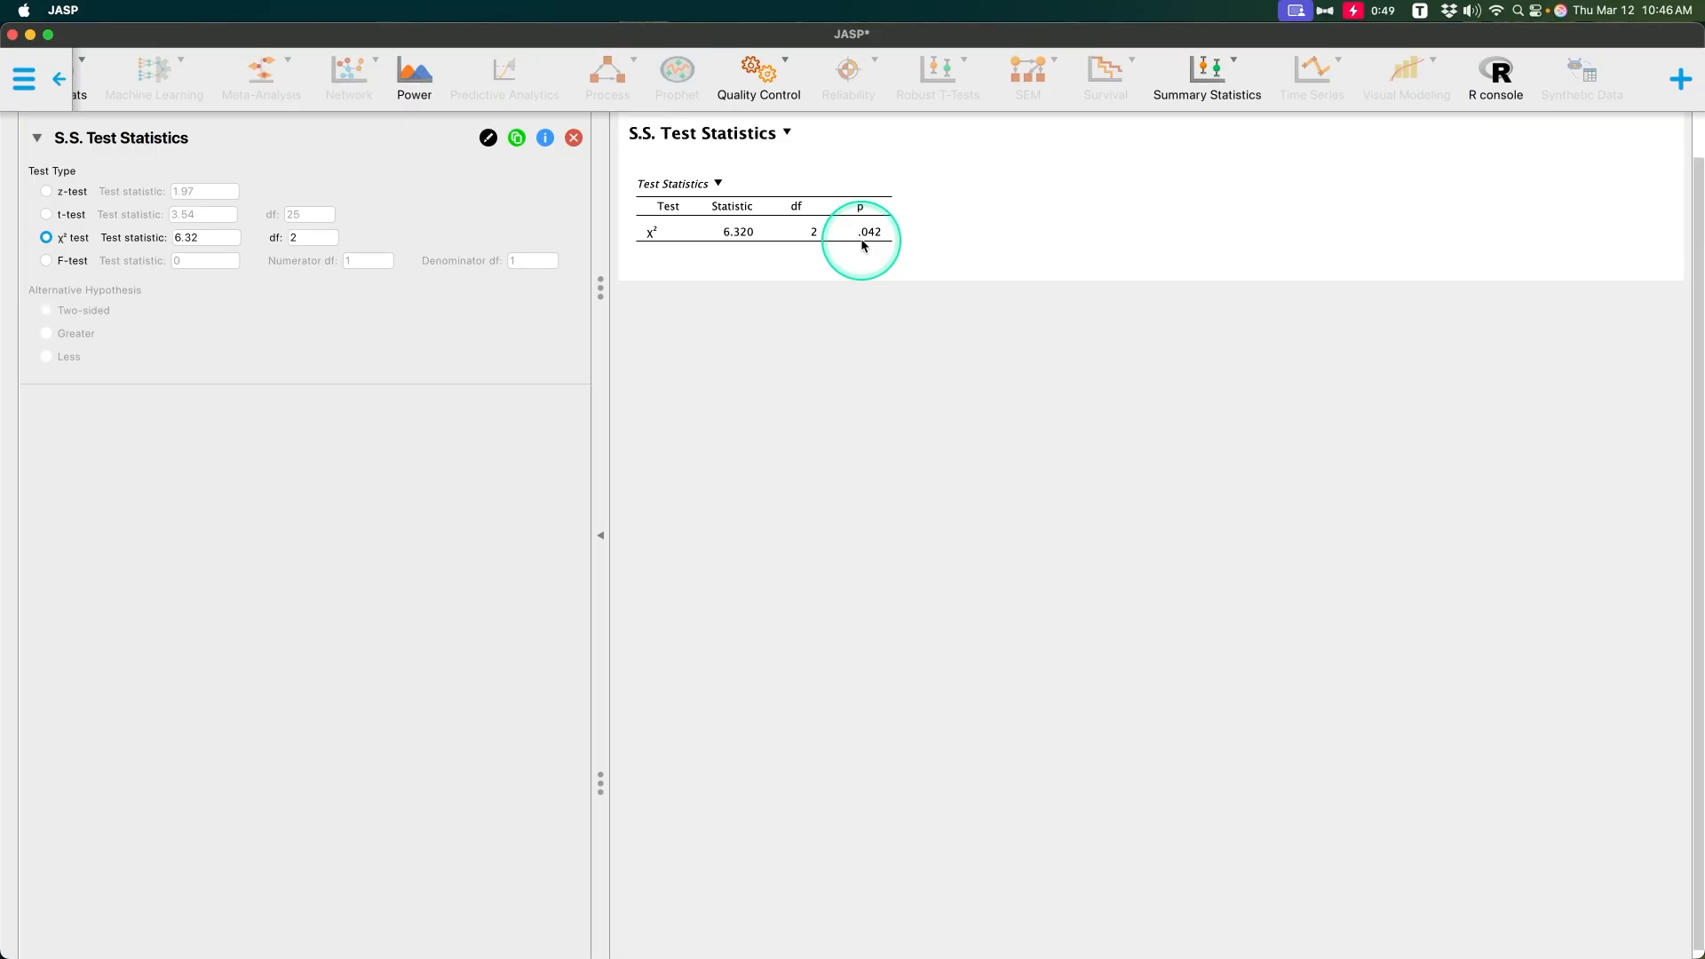
Step: Change the test type to F-test with a test statistic of 2.35 and 95 denominator degrees of freedom
{"action": "left_click", "coordinate": [45, 260]}
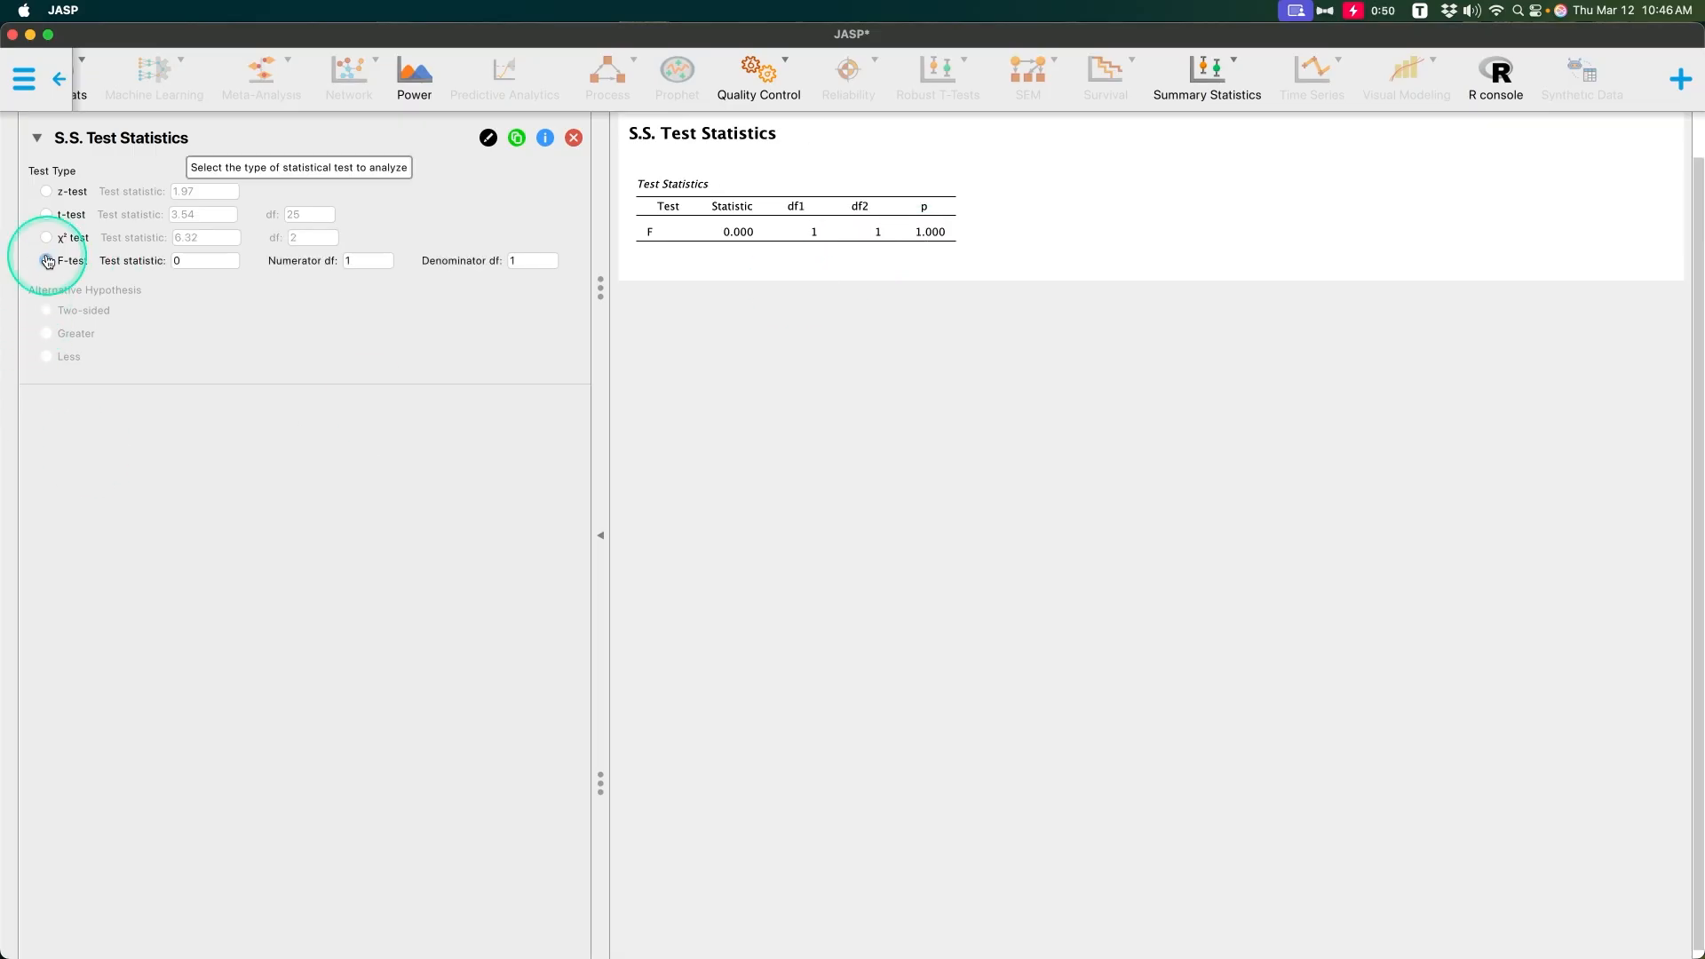
{"action": "left_click", "coordinate": [205, 267]}
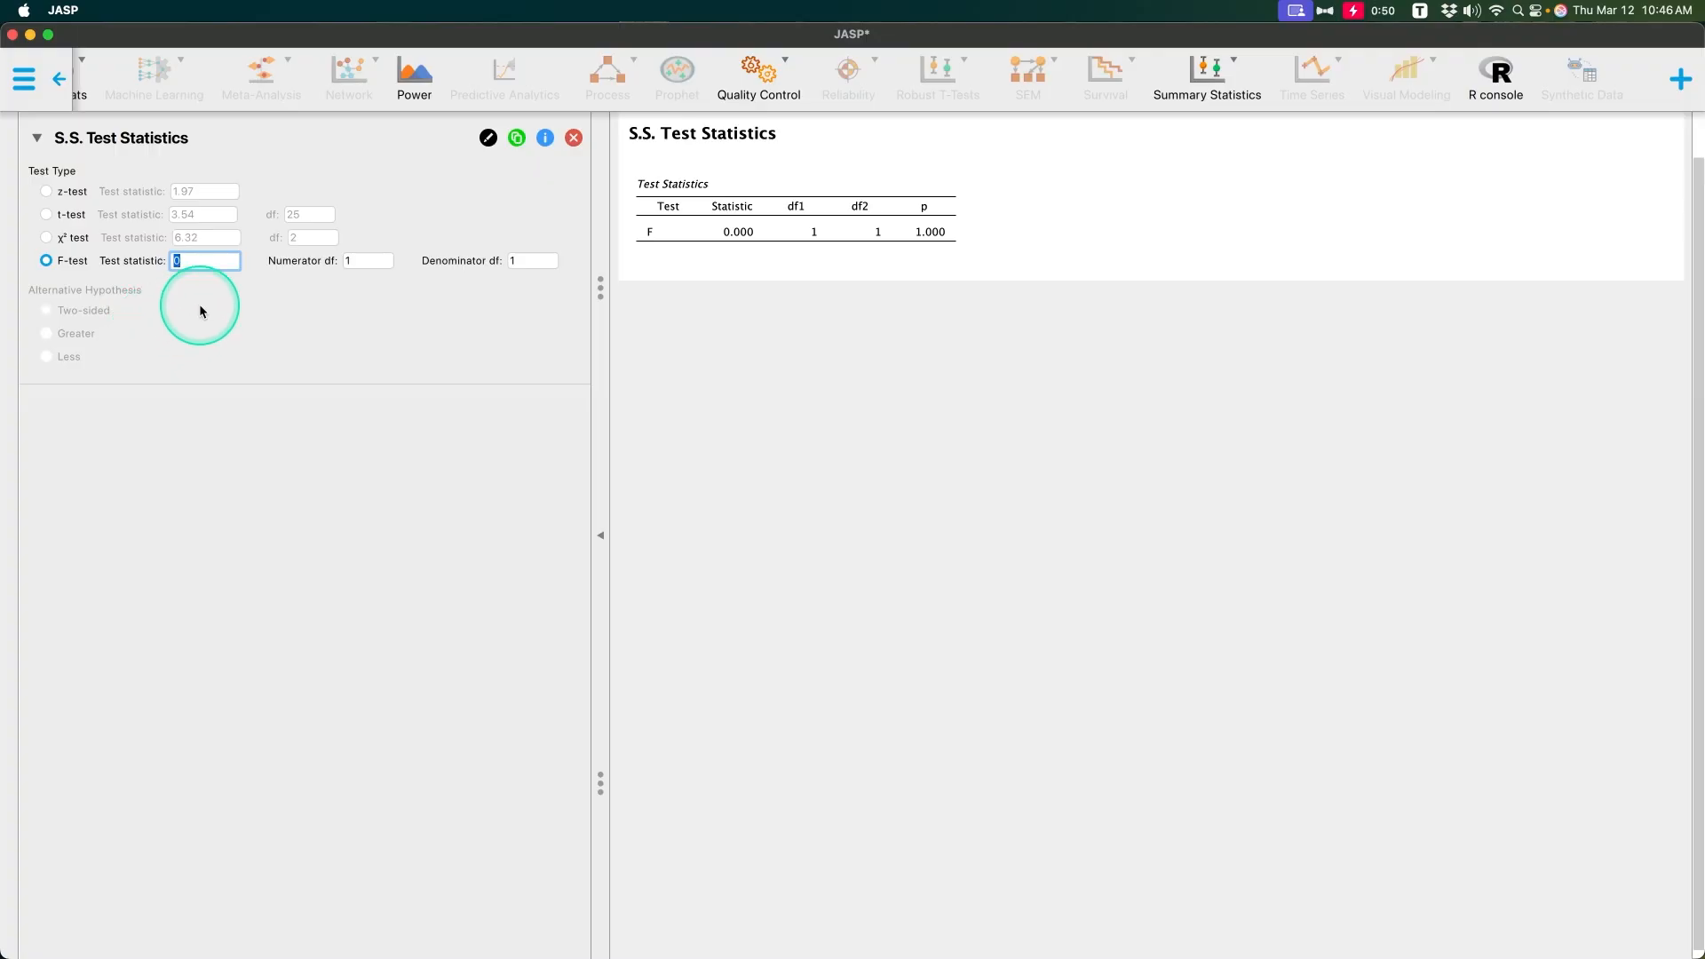
{"action": "type", "text": "2.35"}
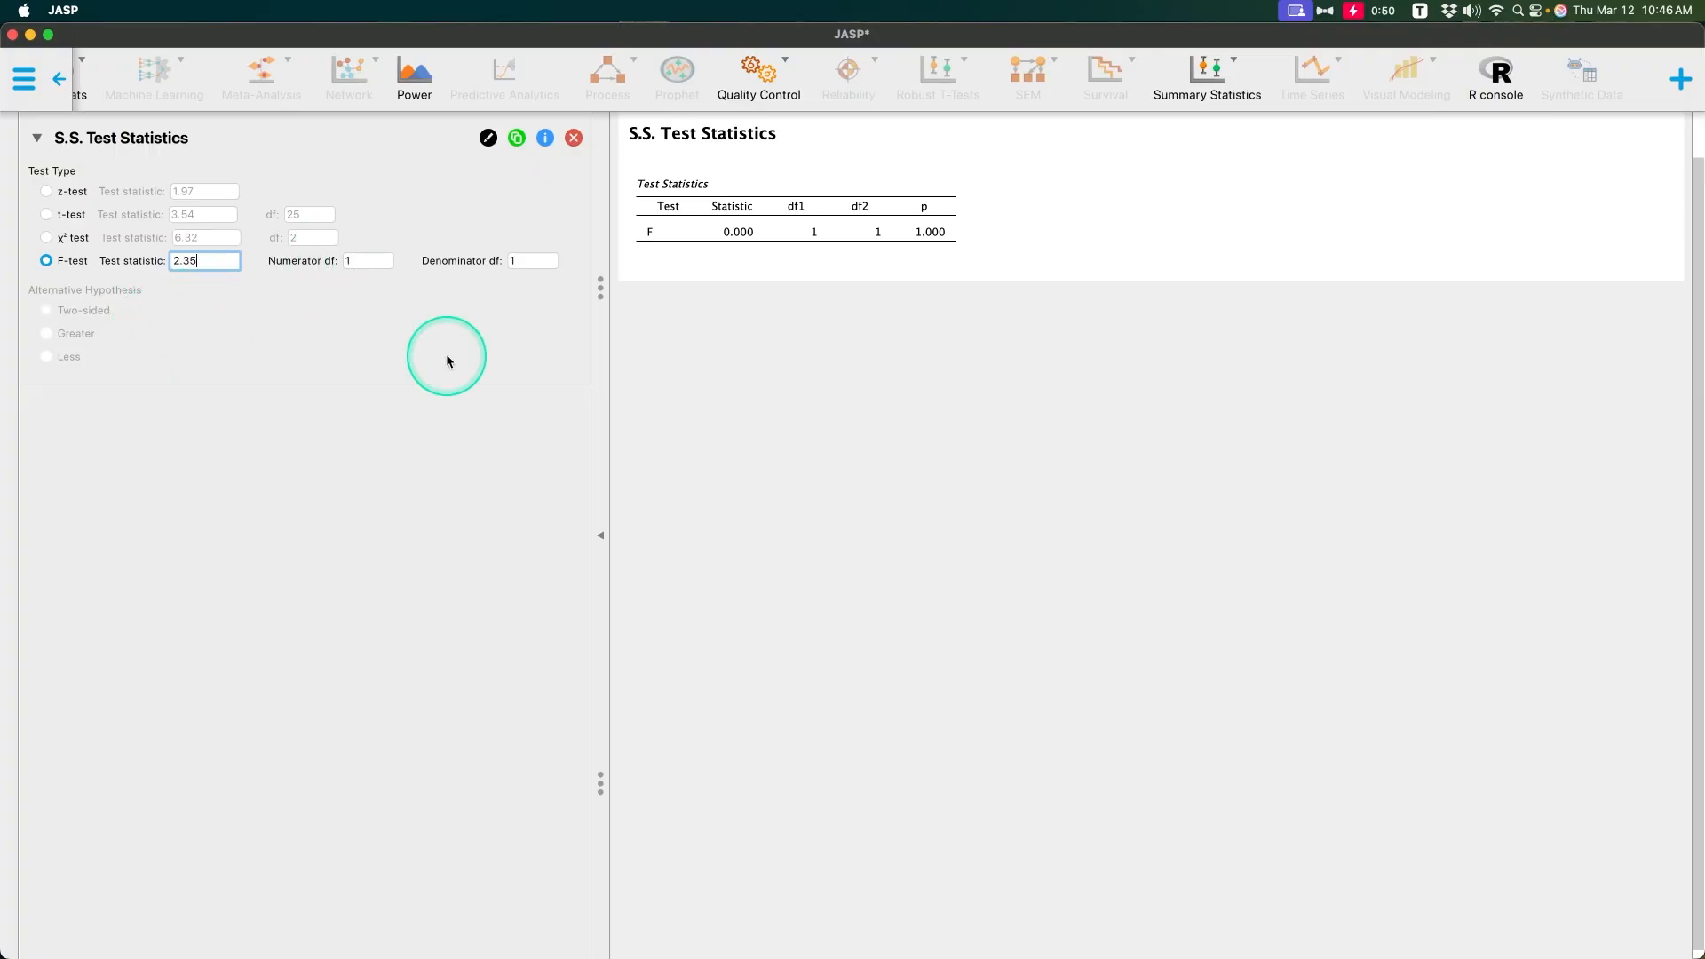
{"action": "left_click", "coordinate": [531, 262]}
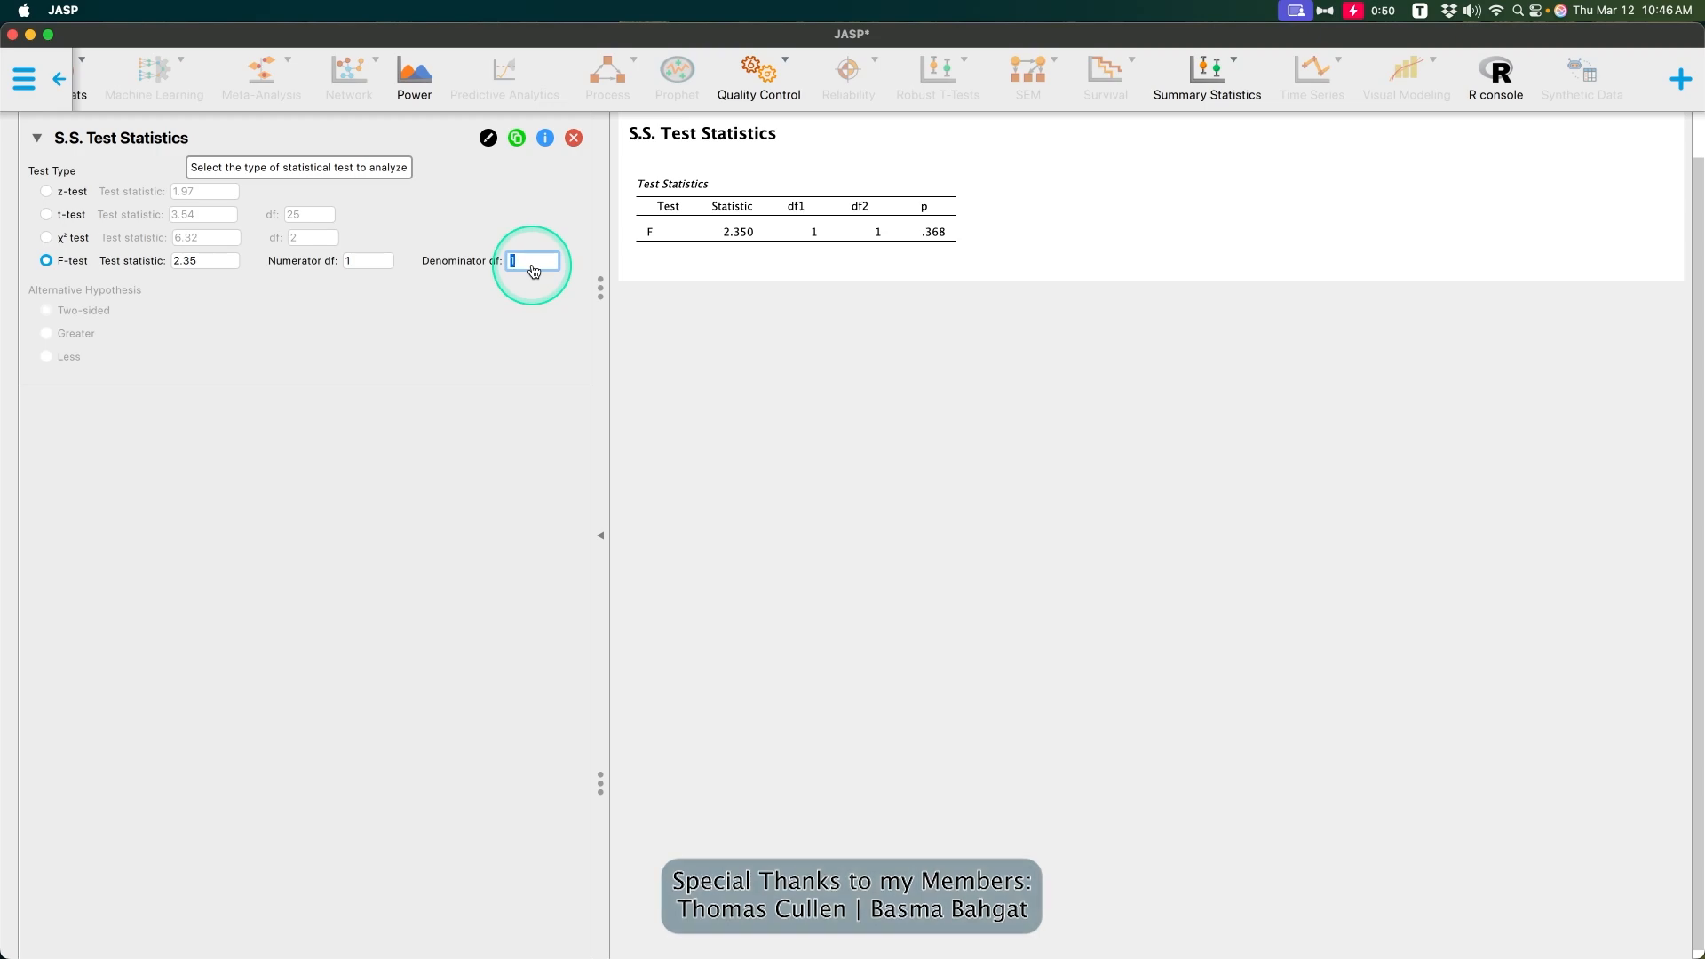
{"action": "type", "text": "95"}
{"action": "key", "text": "Return"}
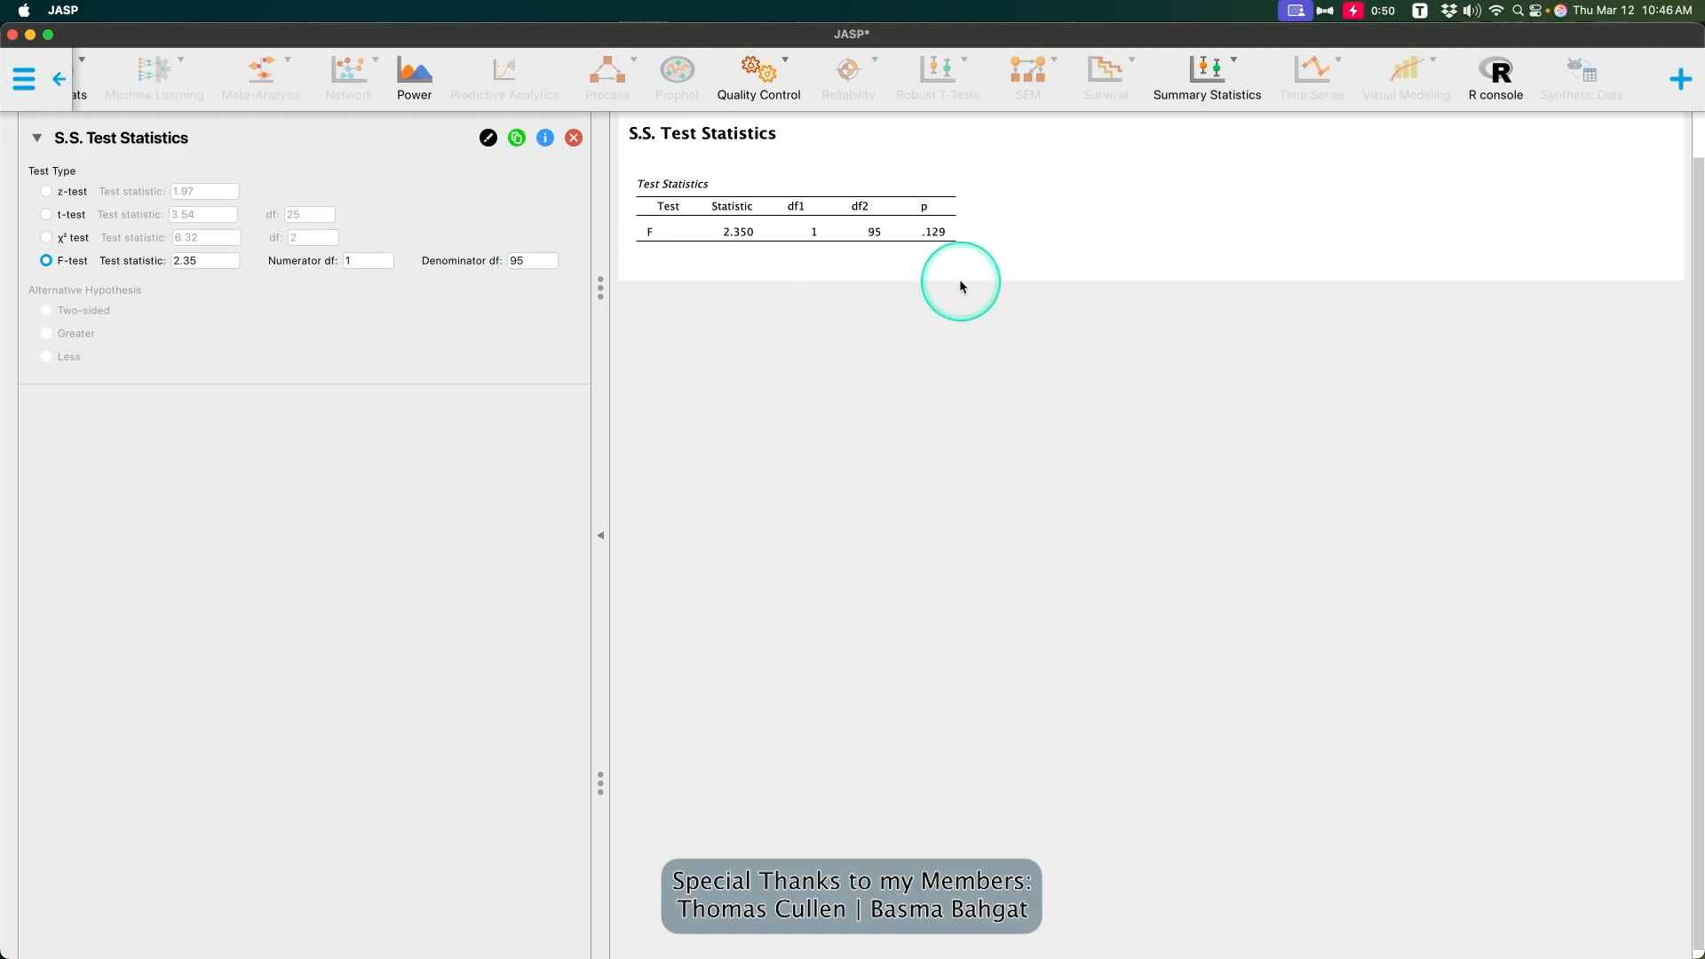
Step: Set the F-test statistic to 3.57
{"action": "left_click", "coordinate": [208, 260]}
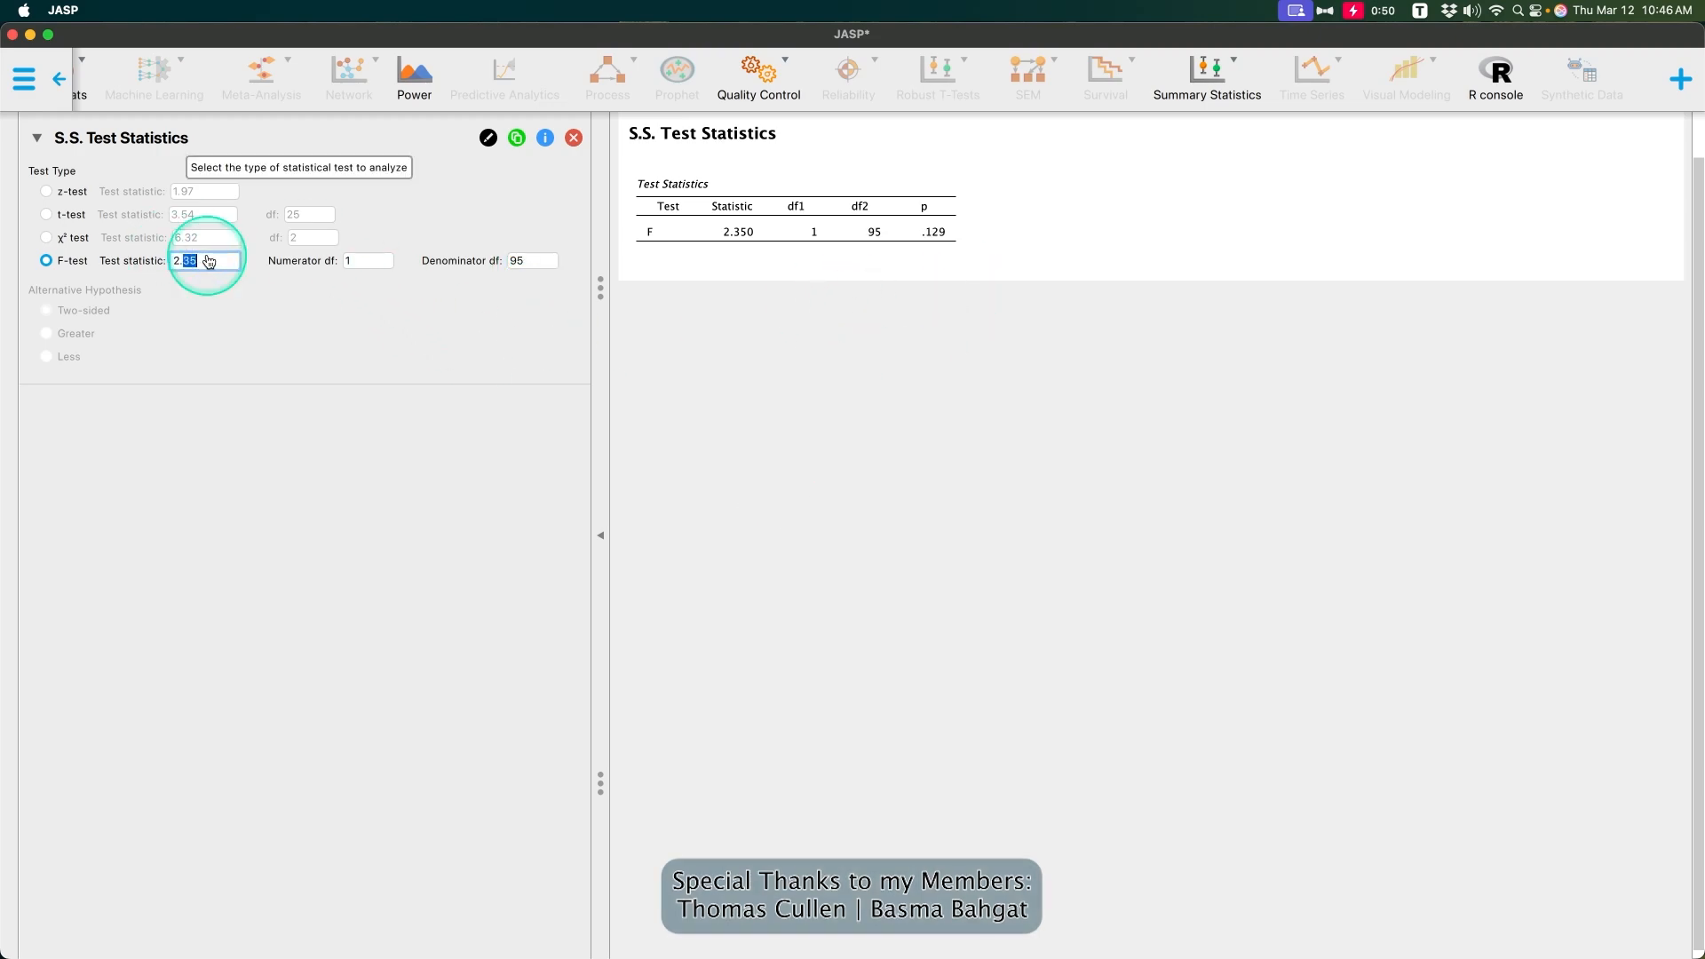
{"action": "left_click_drag", "start_coordinate": [188, 260], "coordinate": [168, 268]}
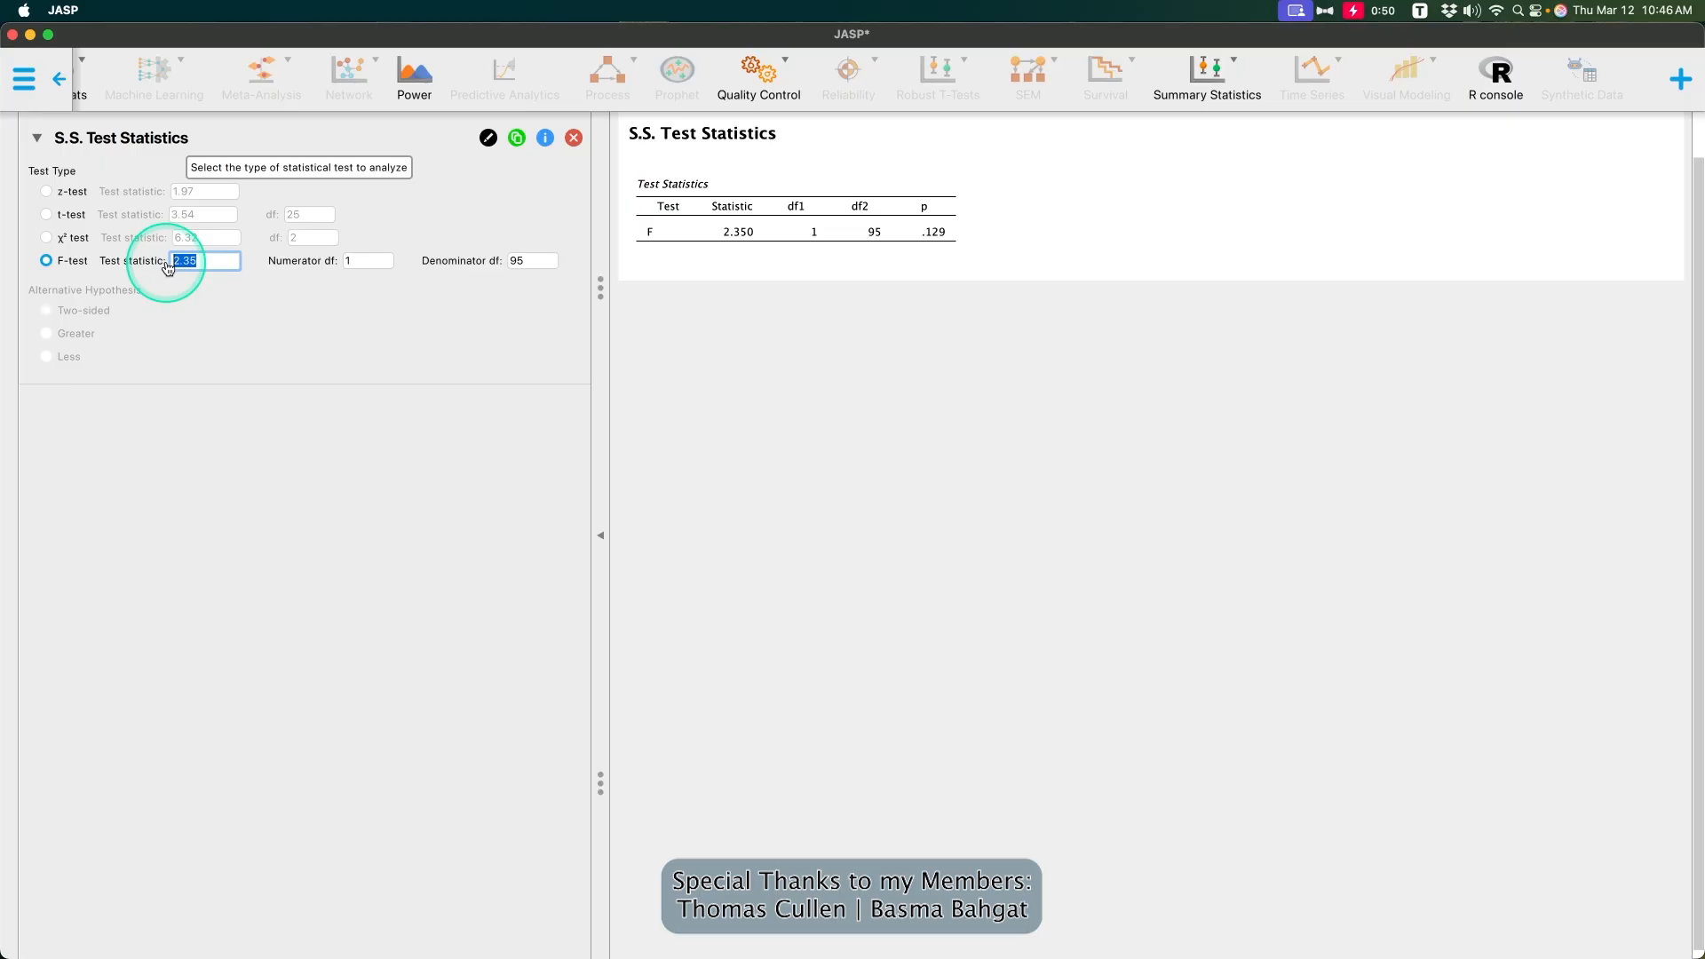
{"action": "type", "text": "3"}
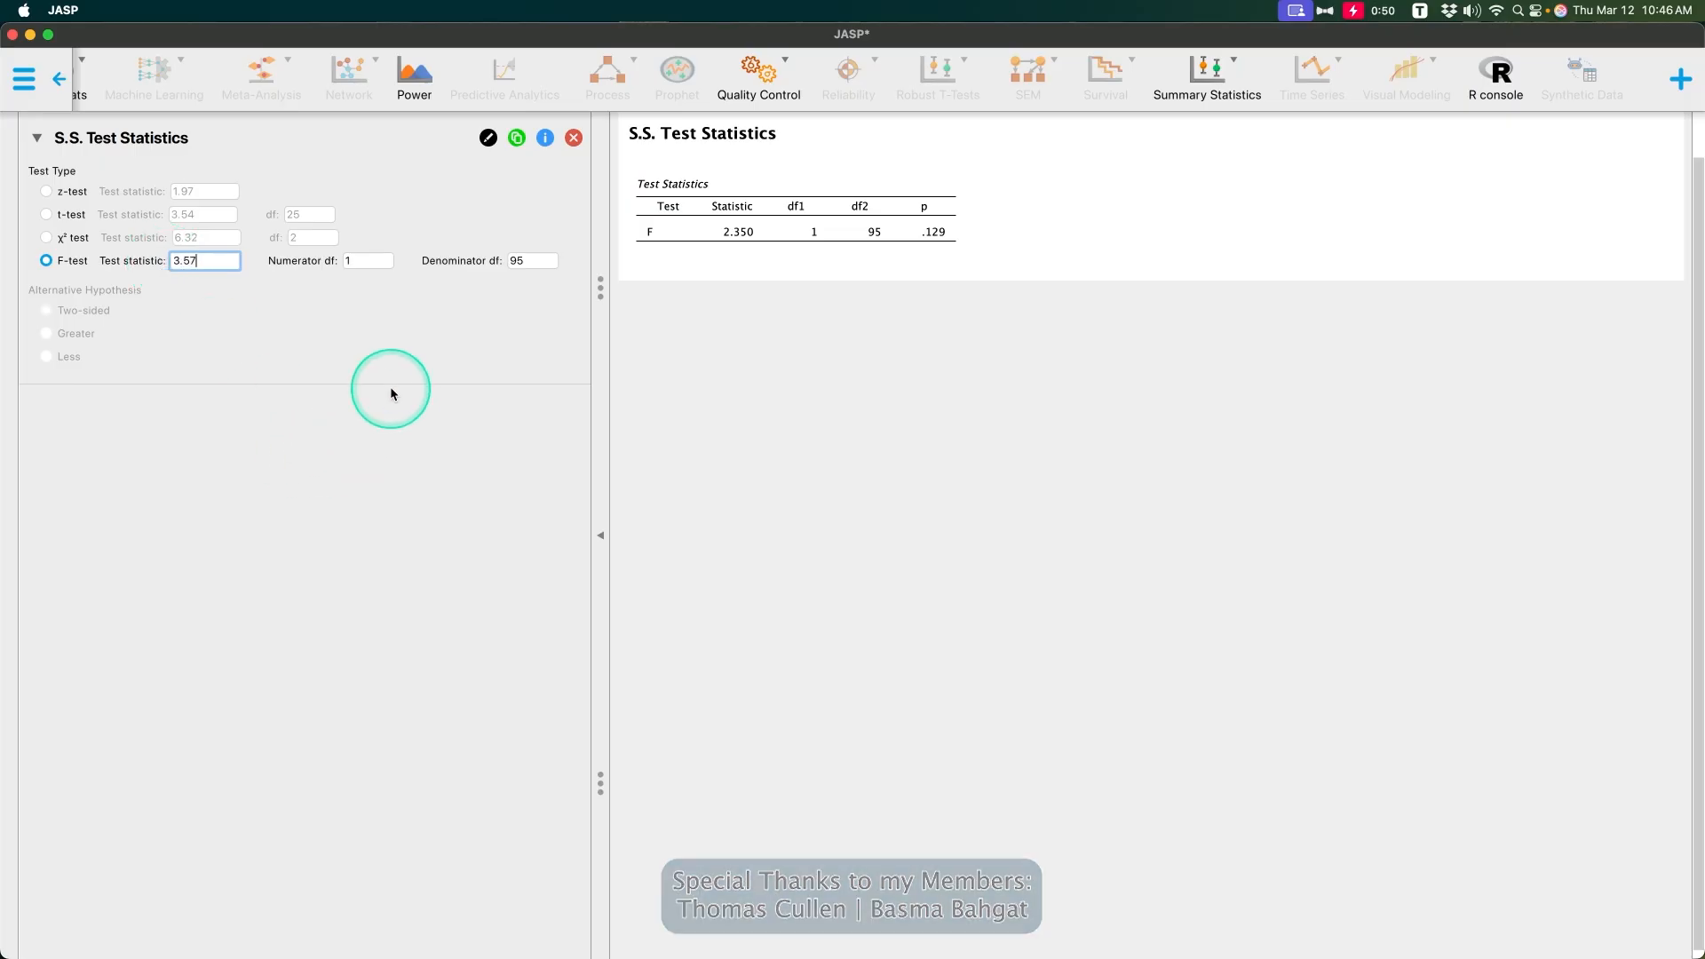
{"action": "left_click", "coordinate": [454, 311]}
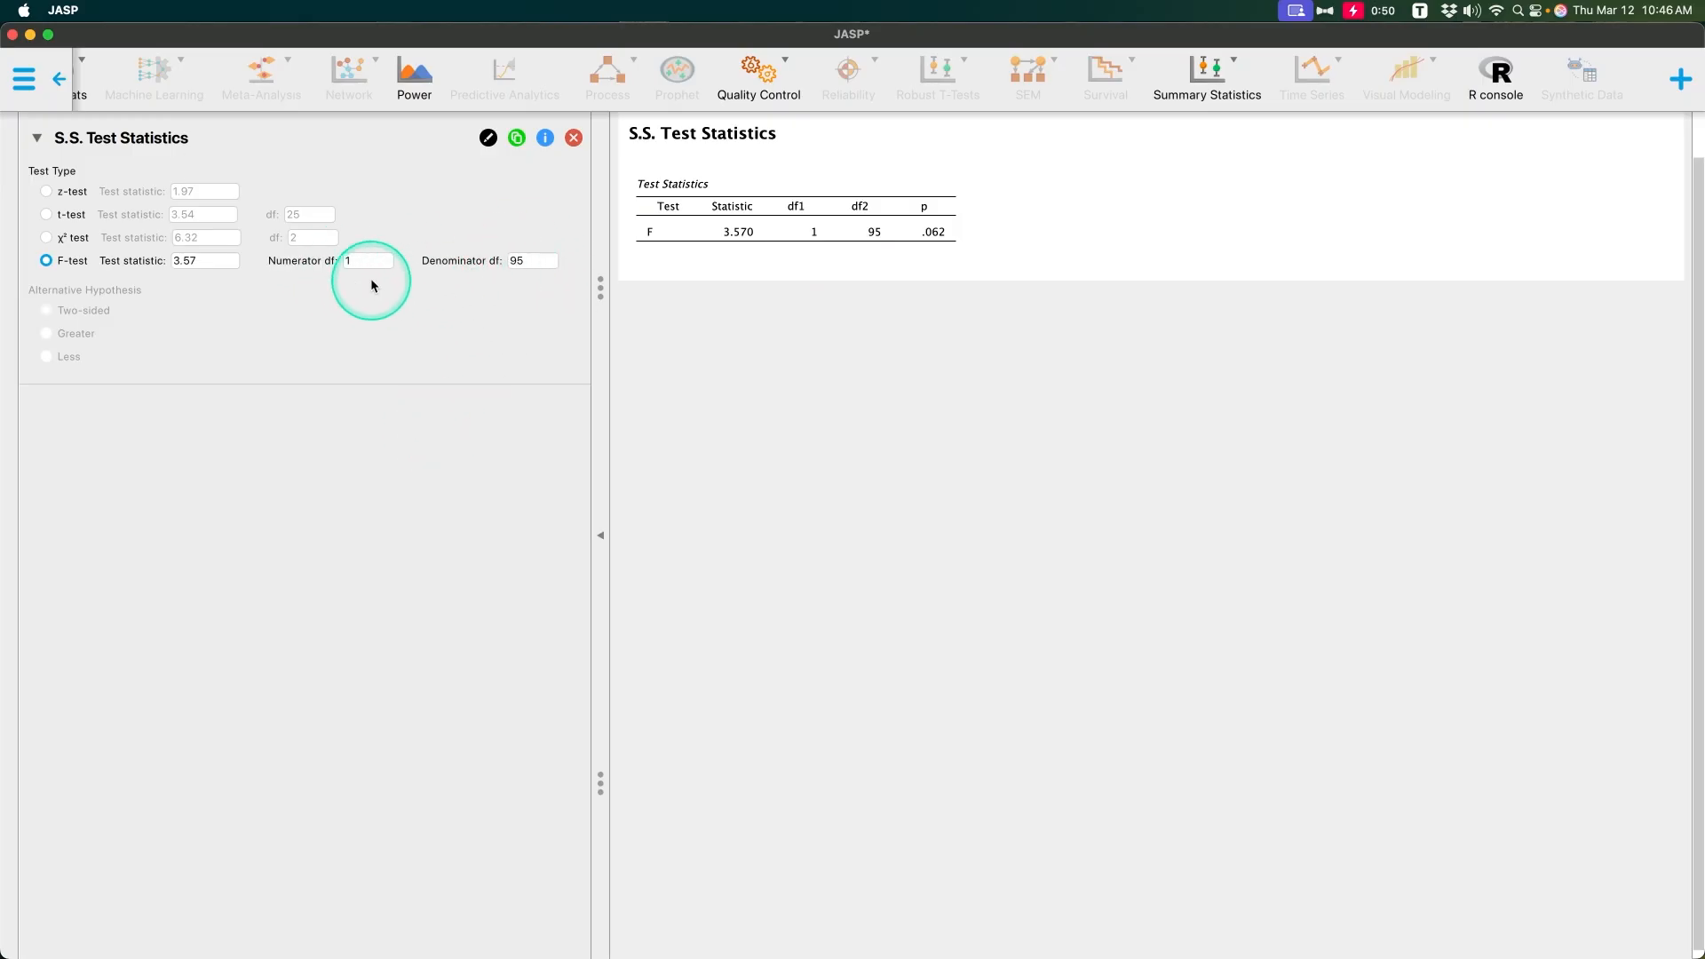
Step: Set the F-test statistic to 3.98
{"action": "double_click", "coordinate": [209, 265]}
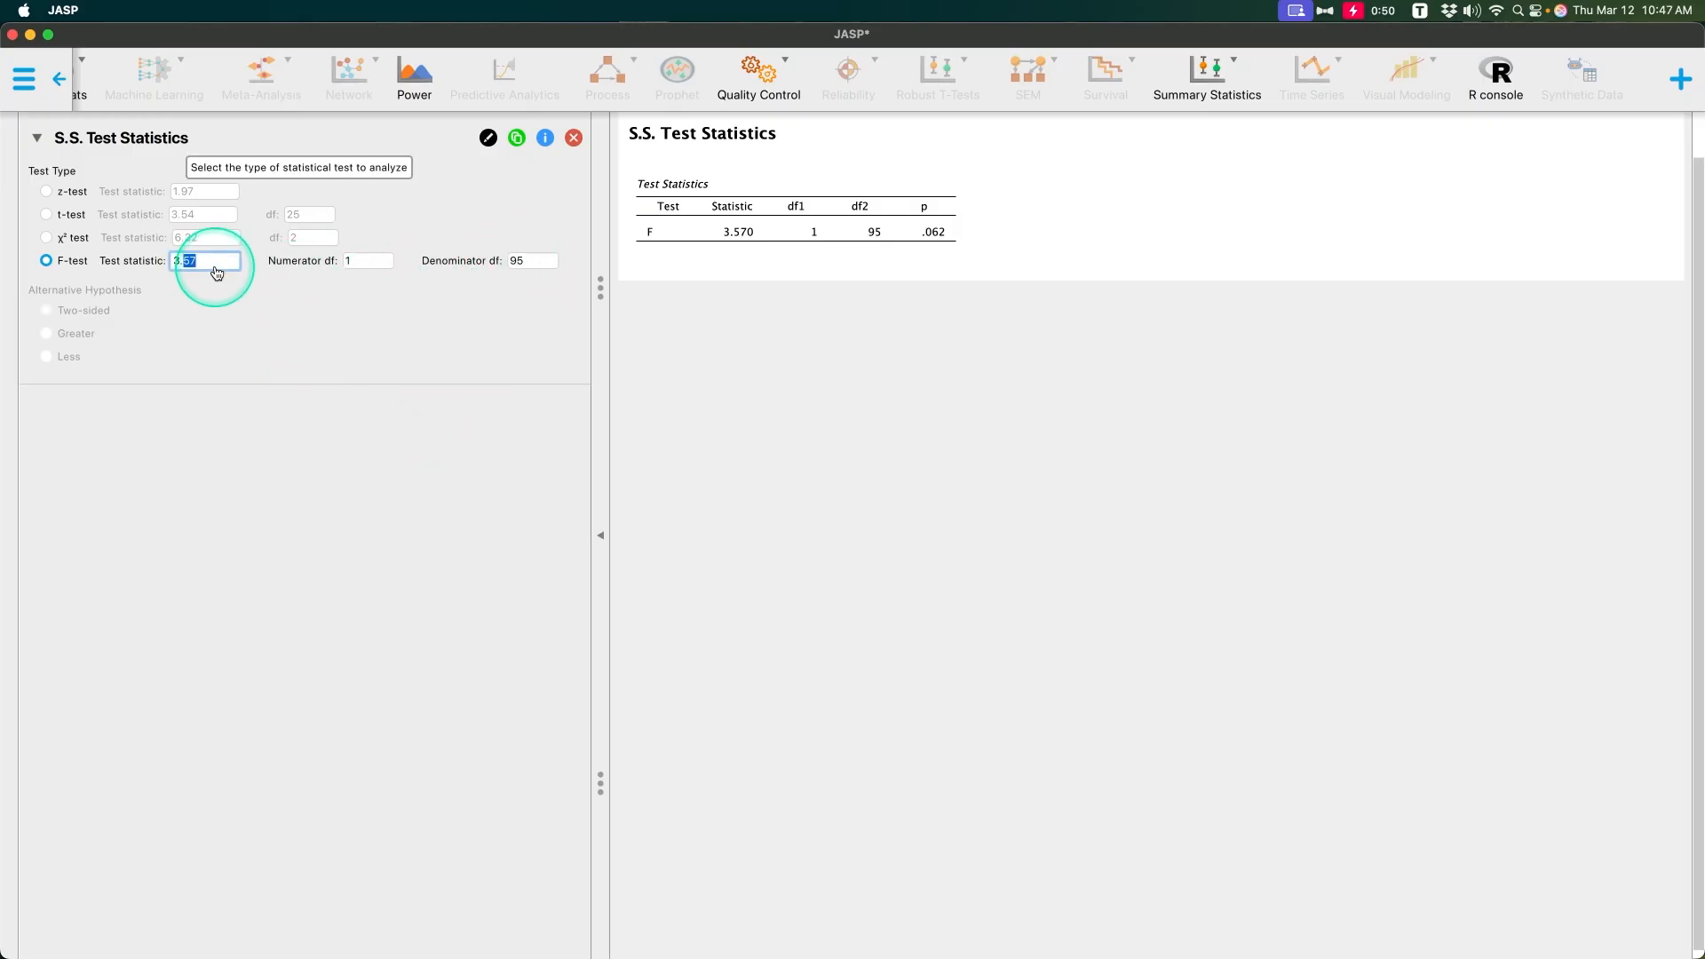
{"action": "key", "text": "BackSpace"}
{"action": "type", "text": "9"}
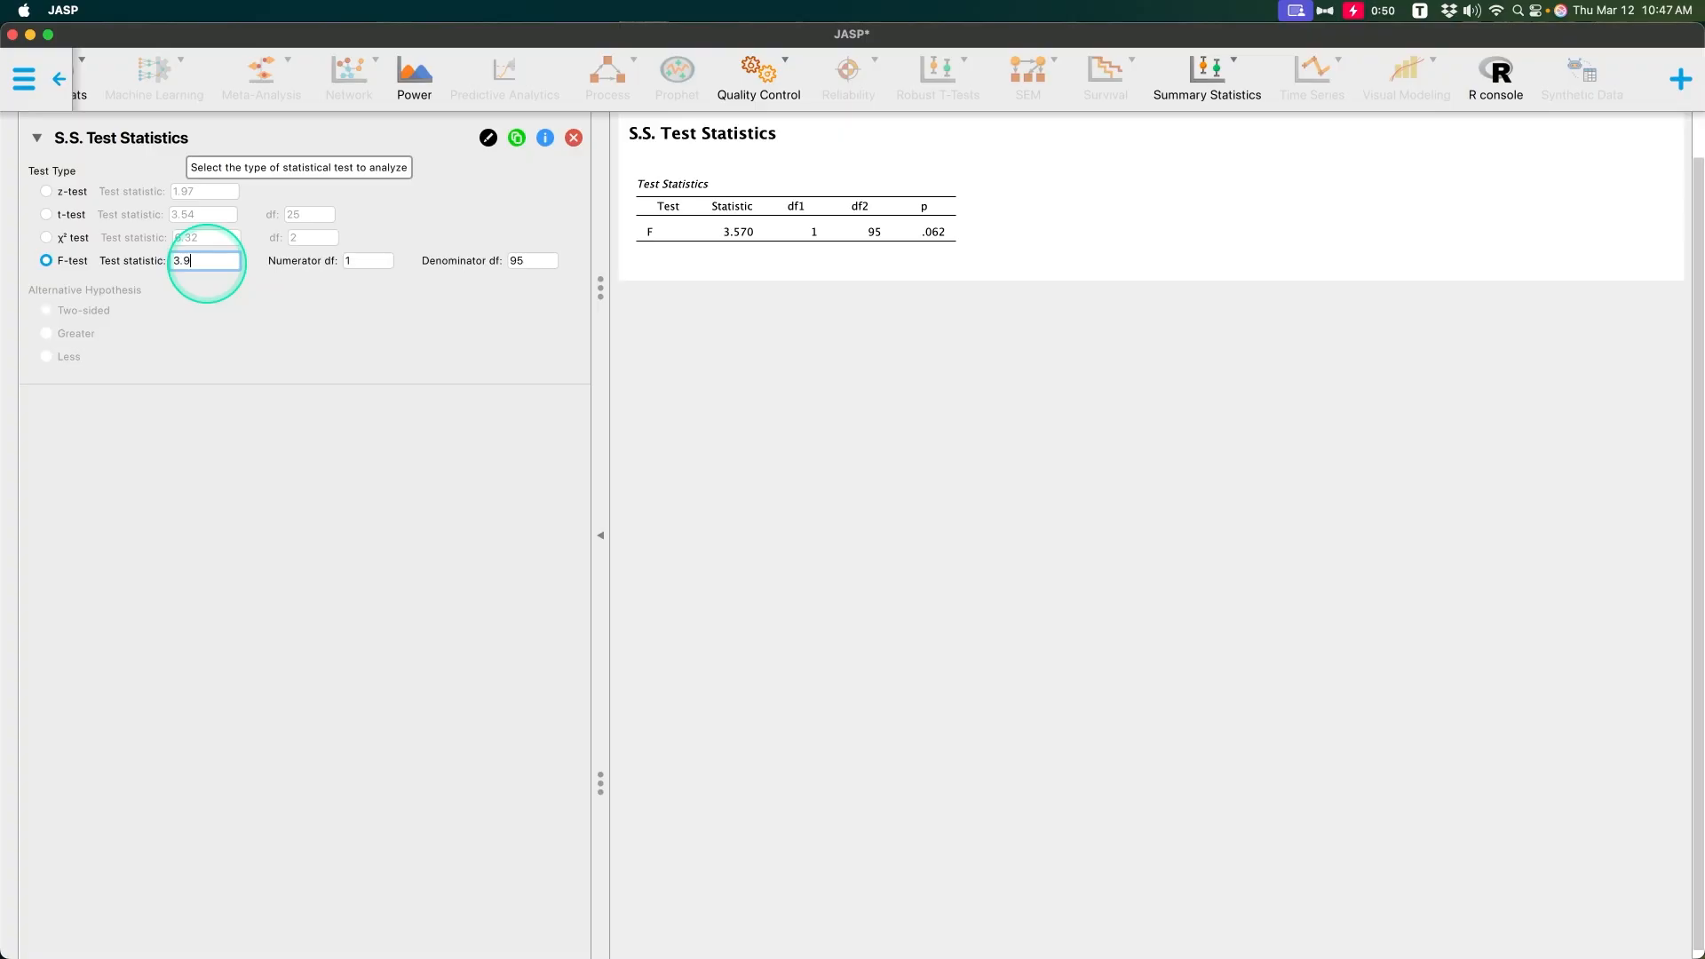
{"action": "type", "text": "8"}
{"action": "key", "text": "Return"}
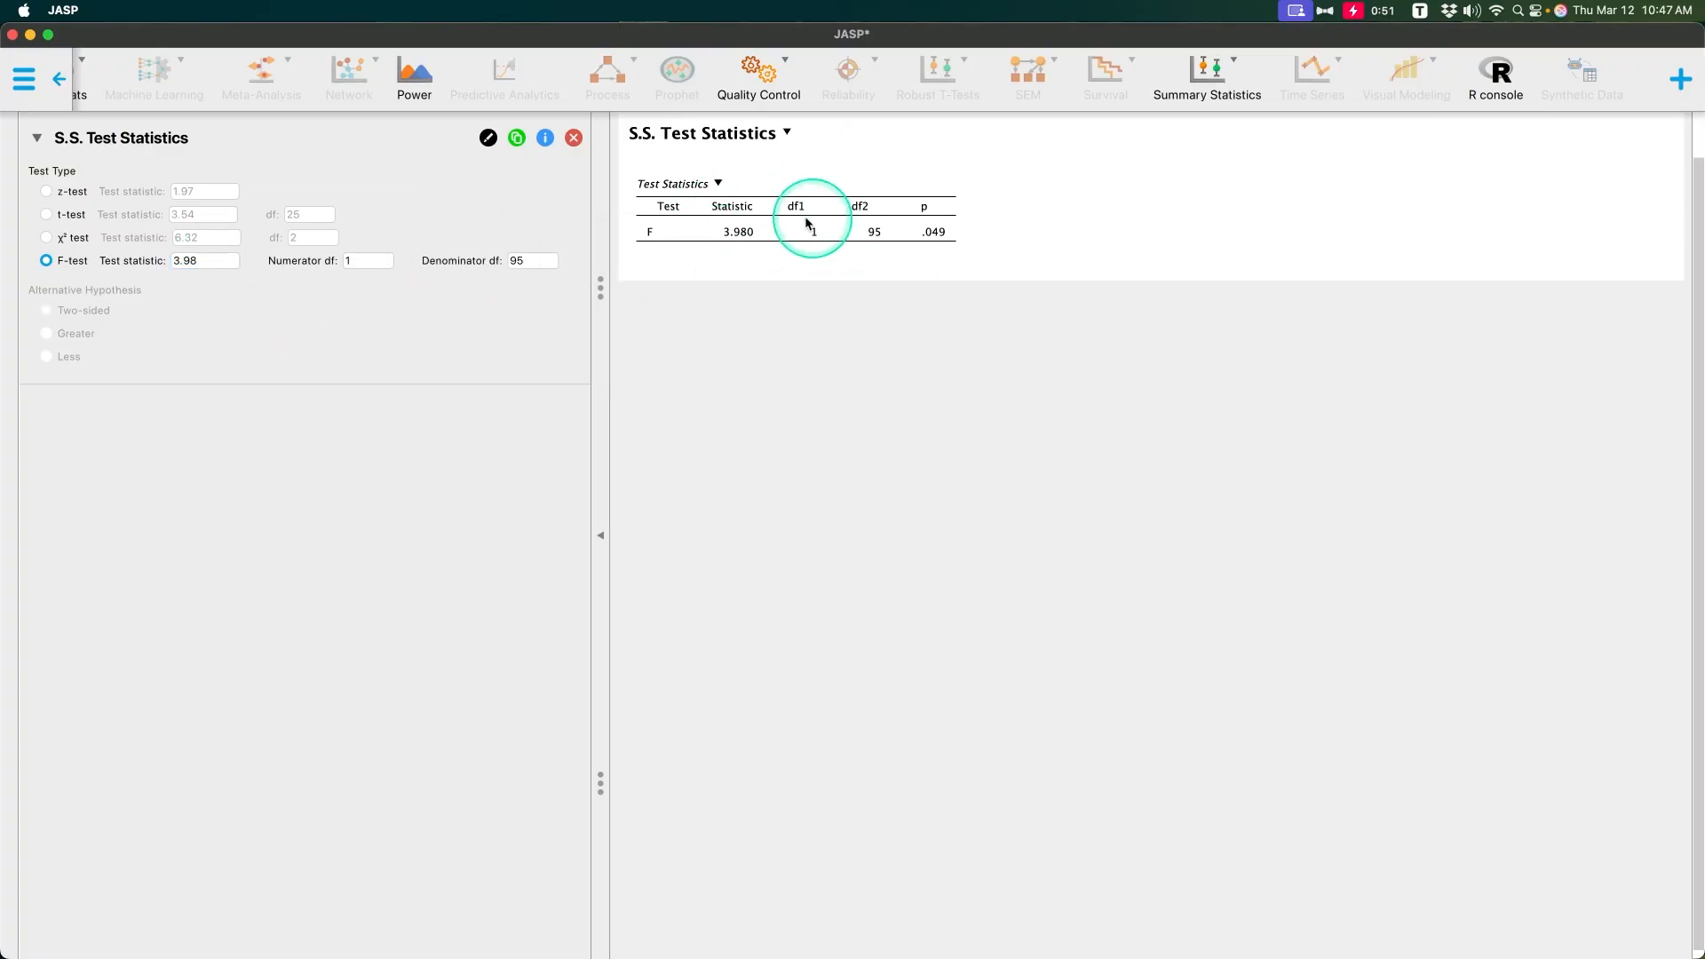
{"action": "scroll", "coordinate": [755, 266], "scroll_direction": "up", "scroll_amount": 1}
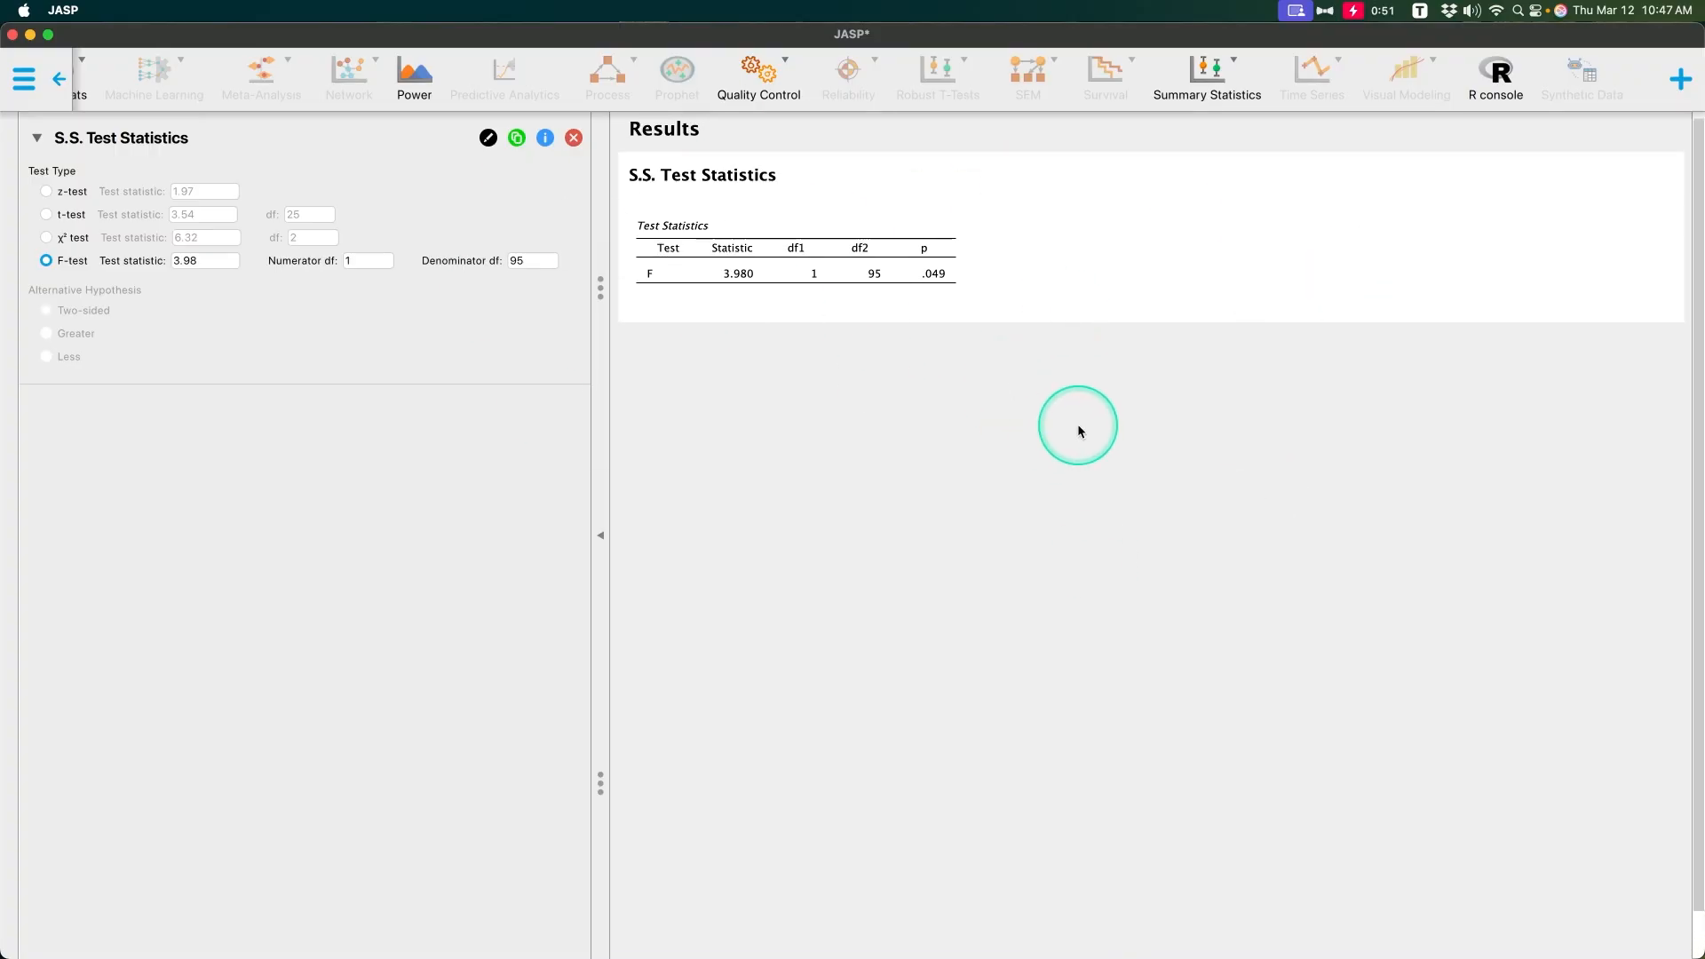
{"action": "left_click", "coordinate": [1208, 75]}
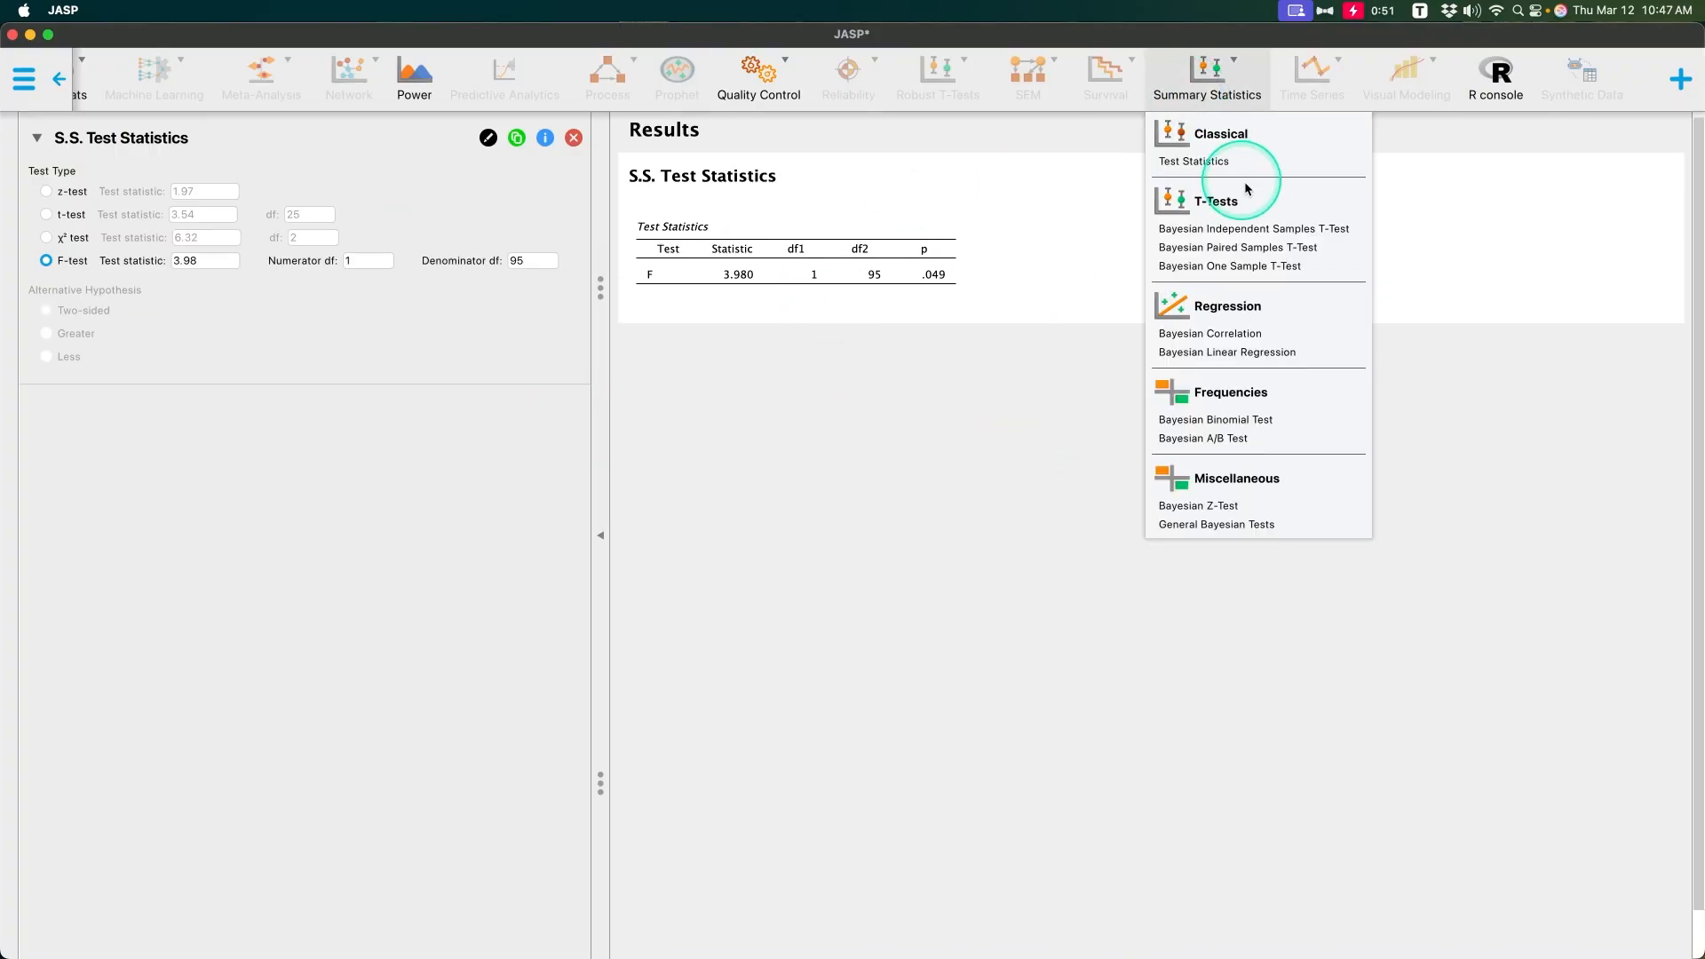
{"action": "left_click", "coordinate": [1193, 158]}
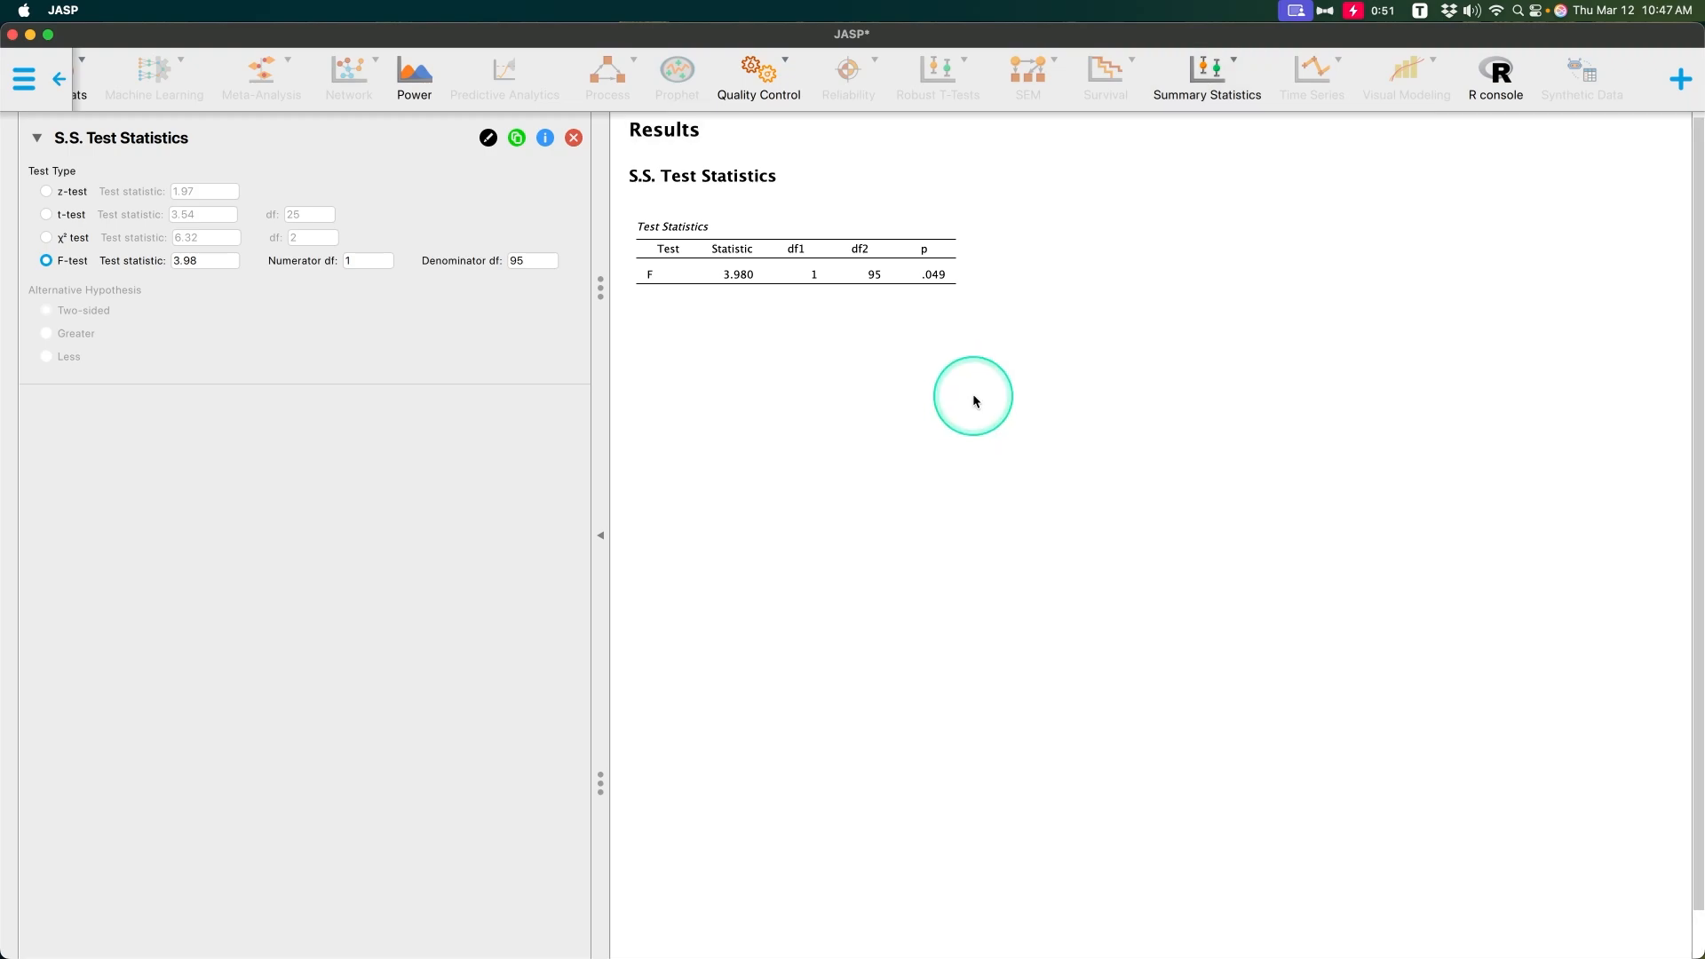